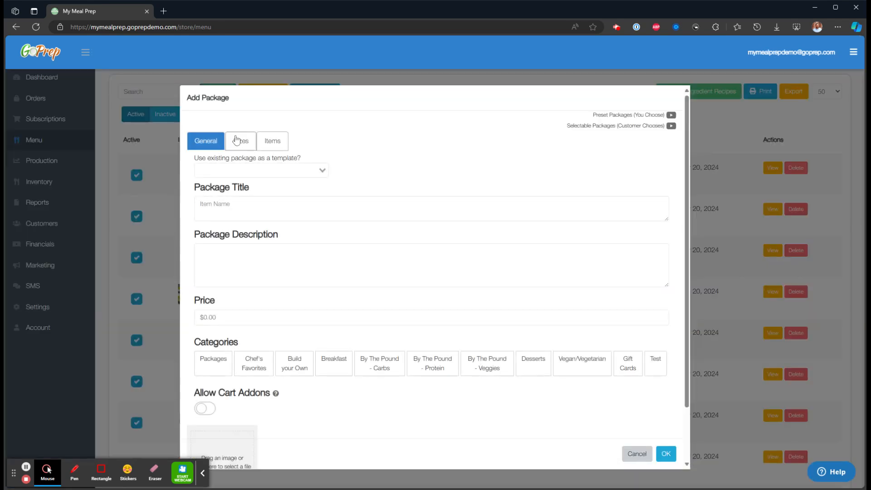
Title the new package "Test Selectable Package".
{"action": "left_click", "coordinate": [234, 209]}
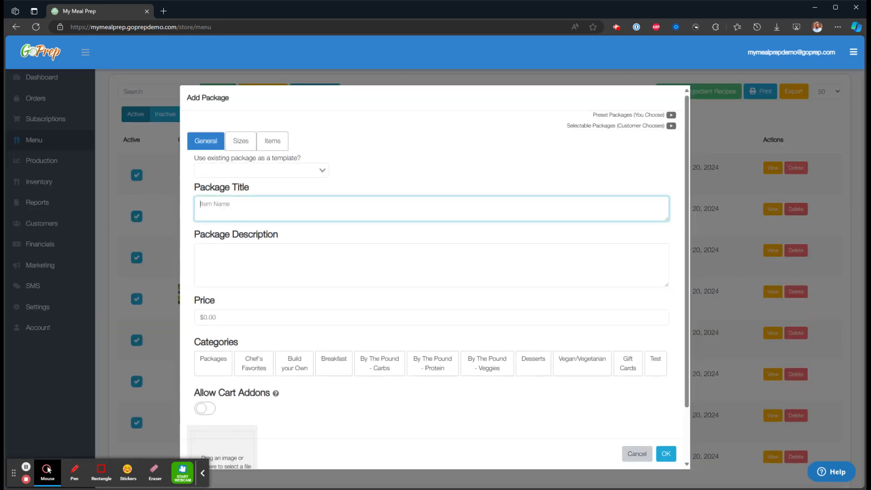
{"action": "type", "text": "Test Selectable POad"}
{"action": "key", "text": "BackSpace"}
{"action": "type", "text": "ackage"}
{"action": "left_click", "coordinate": [201, 251]}
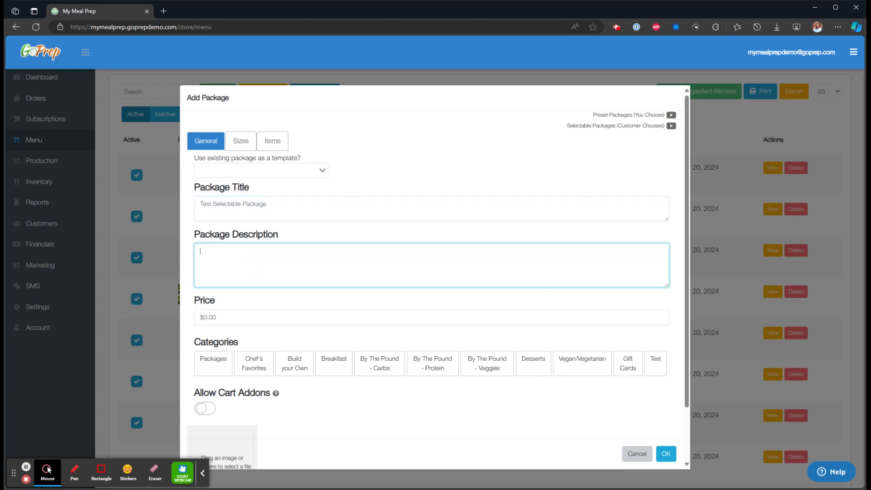
Set the package price to $45.00 and assign it to the Packages category.
{"action": "left_click", "coordinate": [232, 317]}
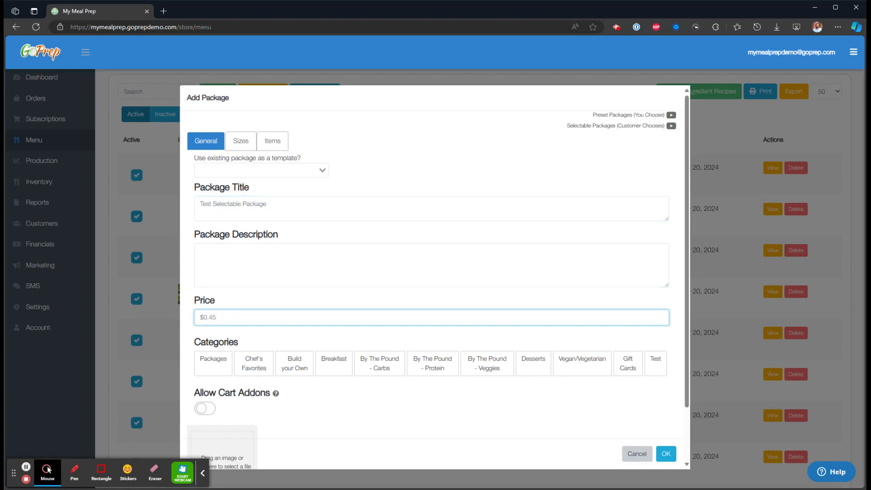
{"action": "type", "text": "45.00"}
{"action": "left_click_drag", "start_coordinate": [193, 342], "coordinate": [257, 345]}
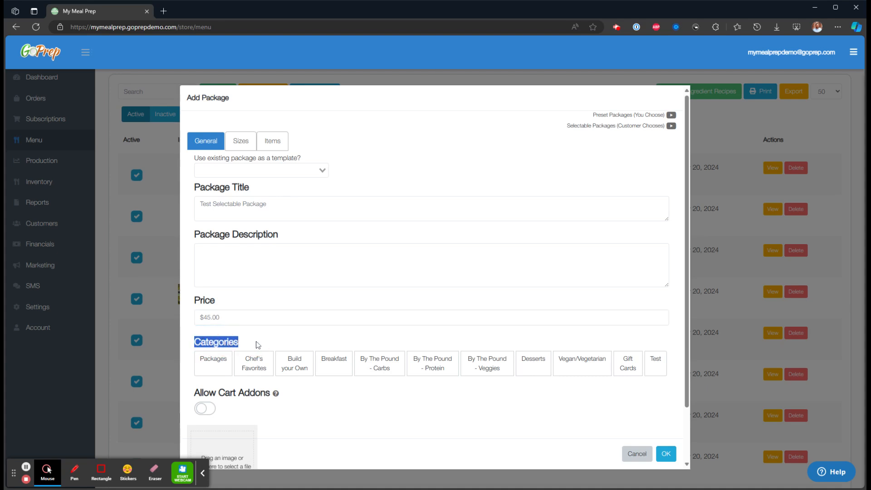
{"action": "left_click", "coordinate": [257, 345]}
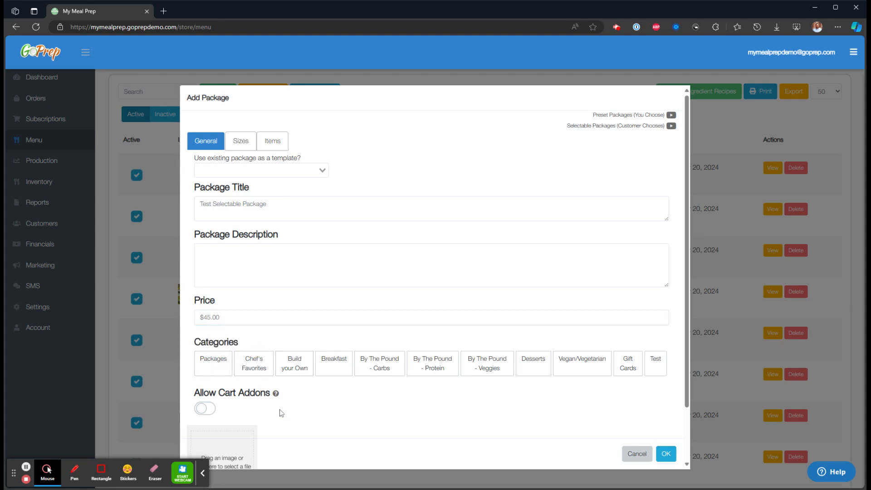
{"action": "left_click", "coordinate": [212, 367]}
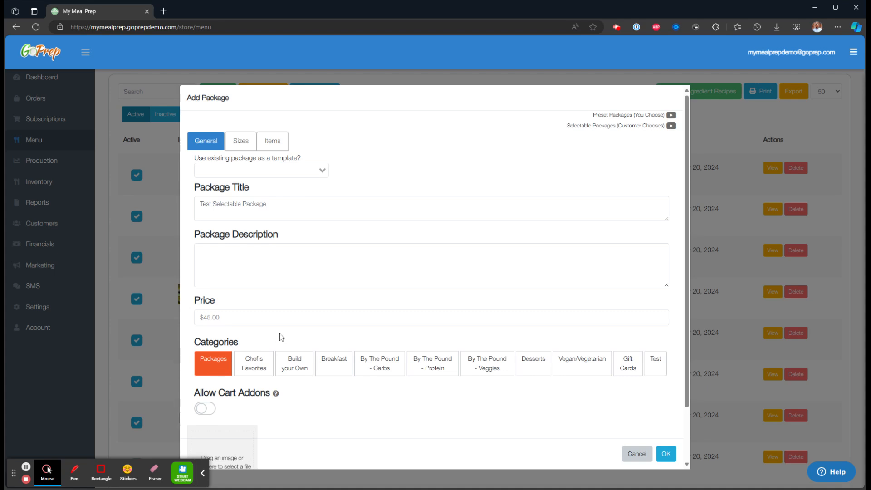
Name the default package size "5 Meals".
{"action": "left_click", "coordinate": [243, 142]}
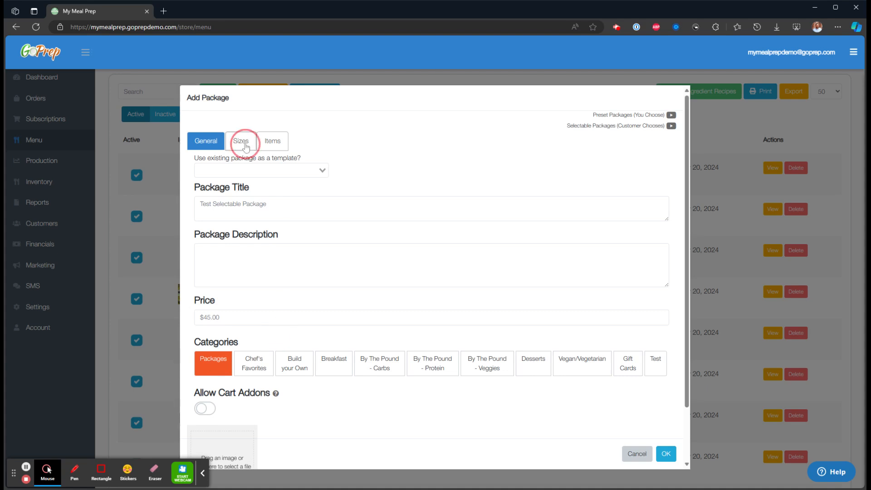
{"action": "left_click", "coordinate": [288, 214]}
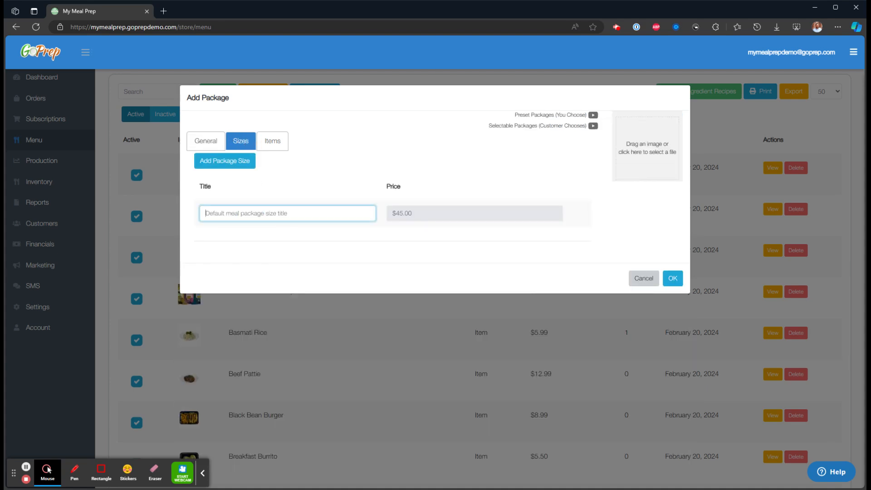
{"action": "type", "text": "5 Meals"}
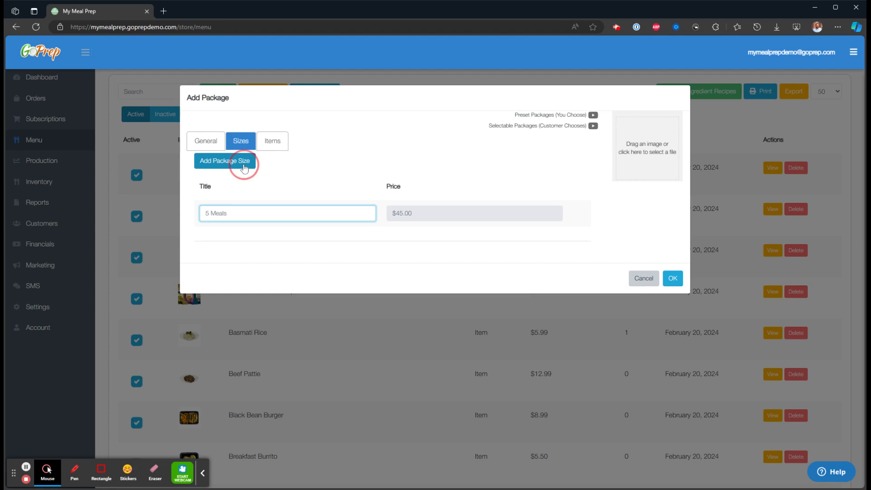
Add a second package size titled "10 Meals" with a price of $90.00.
{"action": "left_click", "coordinate": [245, 164]}
{"action": "left_click", "coordinate": [245, 243]}
{"action": "type", "text": "10 Meals"}
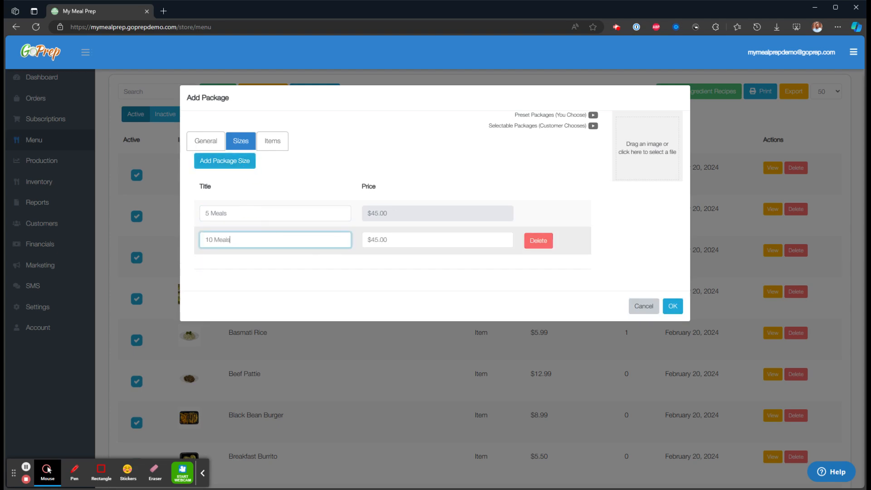
{"action": "key", "text": "Tab"}
{"action": "type", "text": "0"}
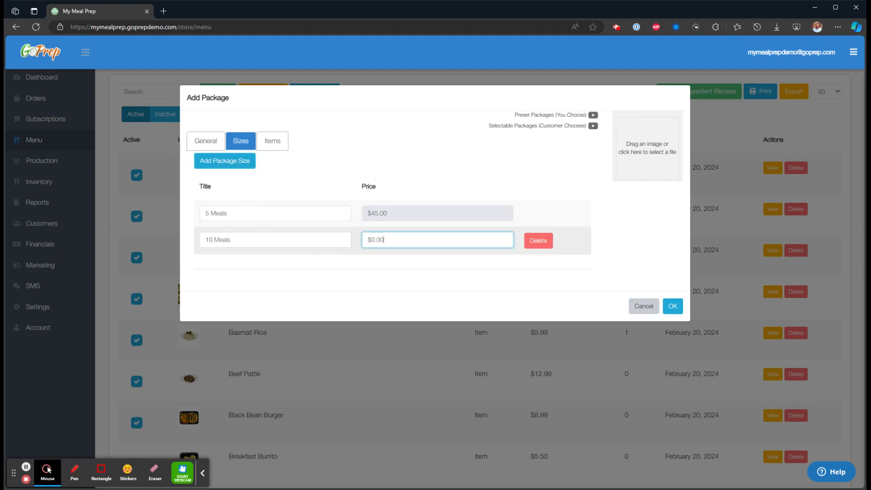
{"action": "type", "text": "0"}
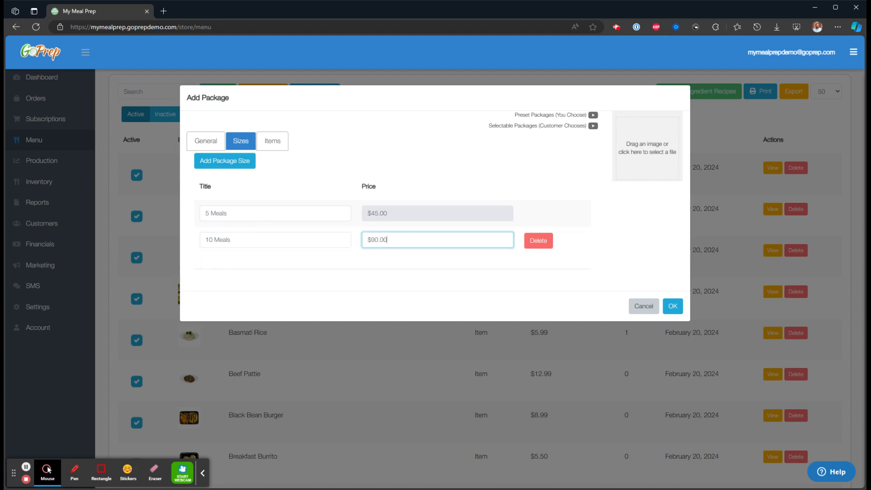
{"action": "left_click", "coordinate": [363, 162]}
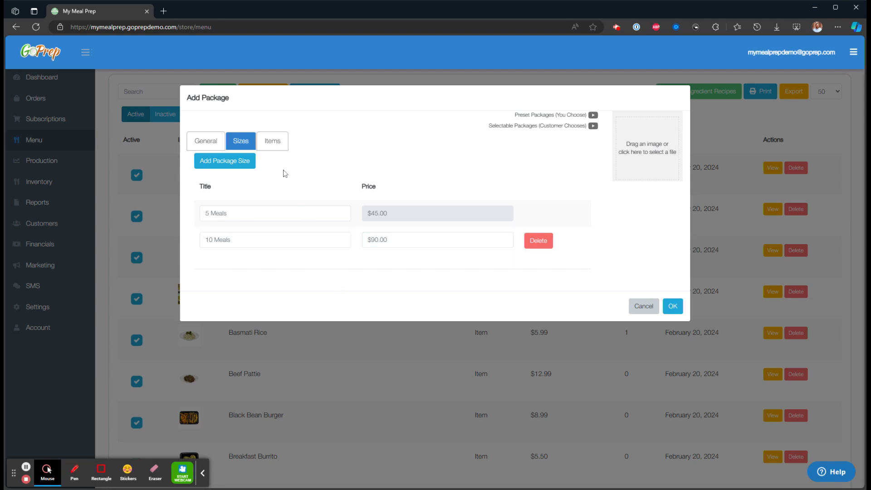
Add a selectable items component titled "Choose Your Meals" with minimum and maximum both set to 5.
{"action": "left_click", "coordinate": [275, 143]}
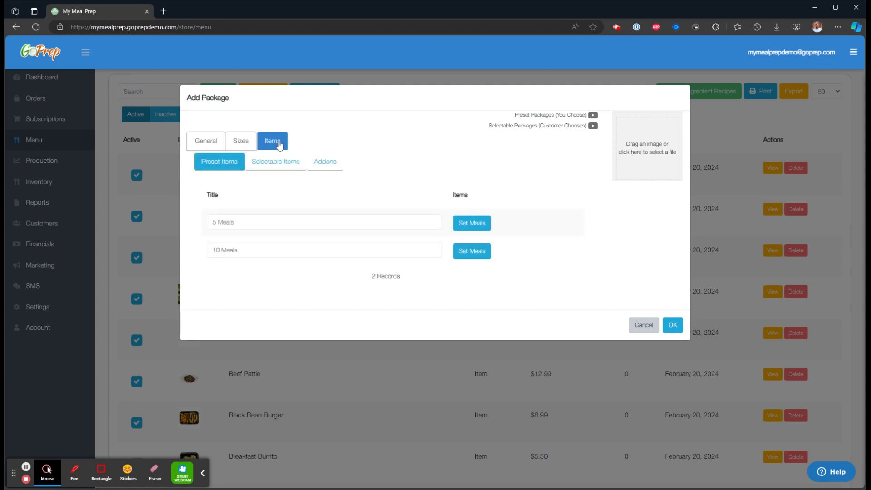
{"action": "left_click", "coordinate": [281, 166]}
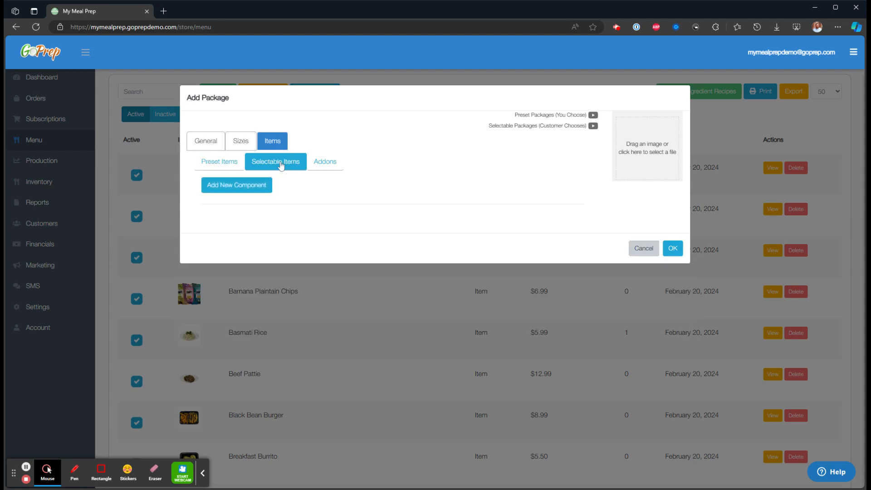
{"action": "left_click", "coordinate": [238, 186]}
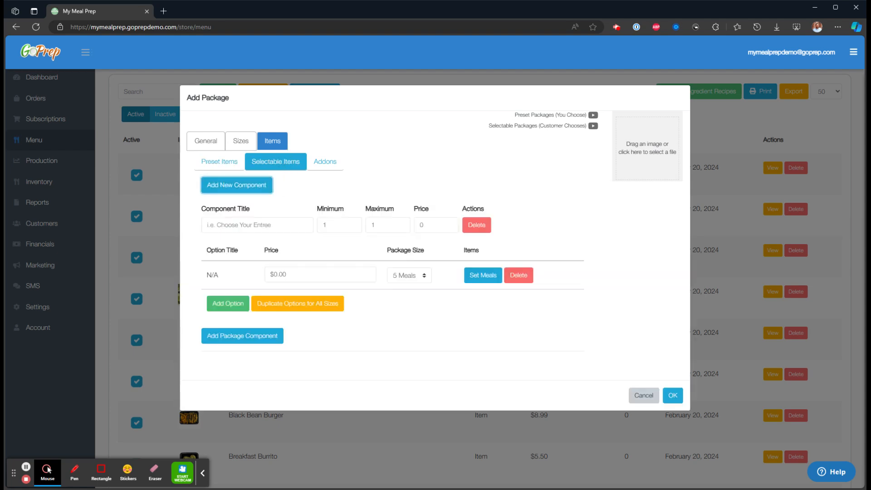
{"action": "left_click", "coordinate": [247, 225]}
{"action": "type", "text": "Choose Your Meals"}
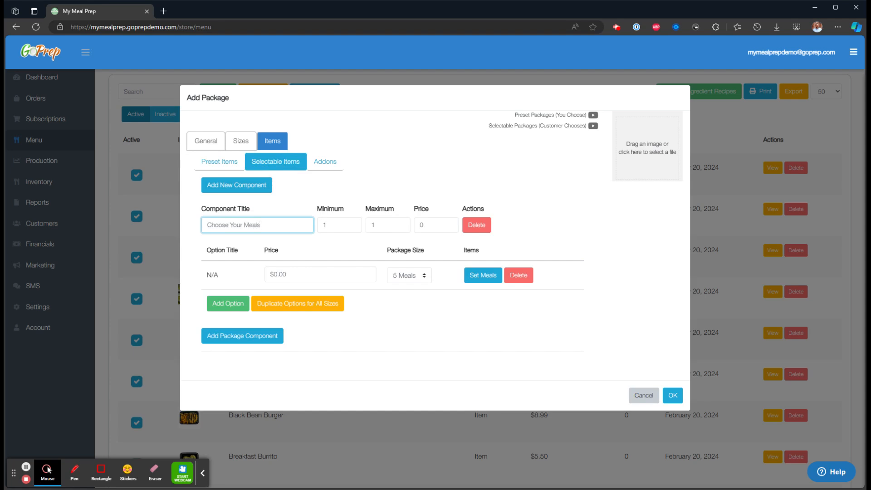
{"action": "key", "text": "Tab"}
{"action": "key", "text": "Tab"}
{"action": "type", "text": "5"}
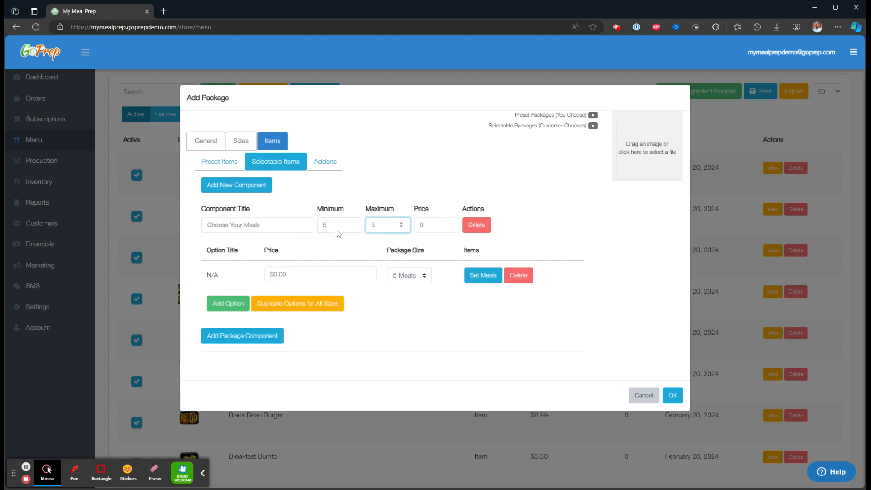
{"action": "key", "text": "Tab"}
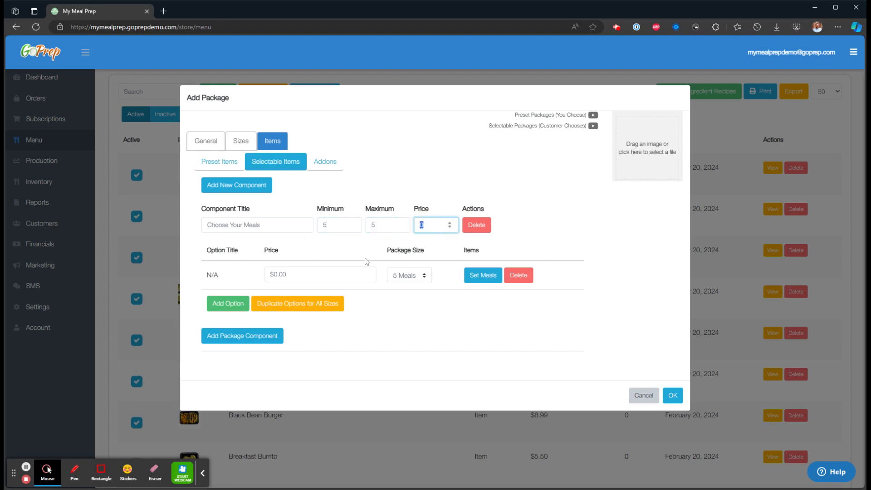
Choose 5 Meals as the package size for the component's option.
{"action": "left_click_drag", "start_coordinate": [291, 275], "coordinate": [256, 276]}
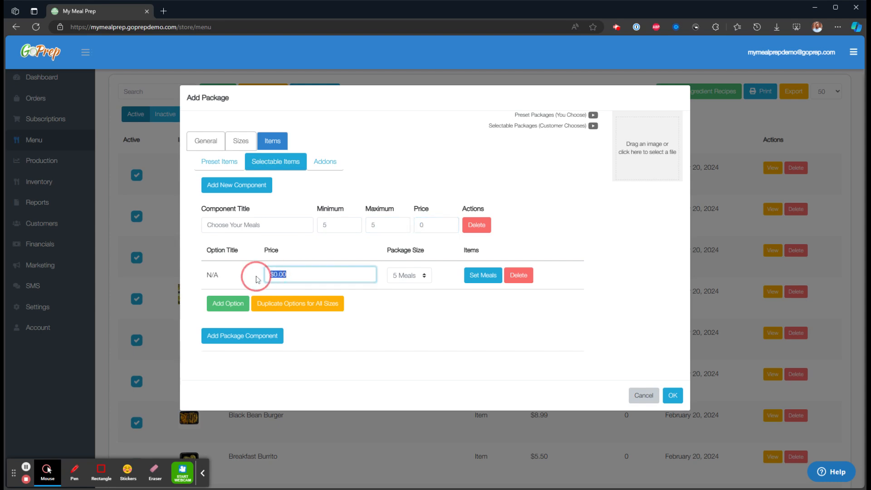
{"action": "left_click", "coordinate": [403, 311]}
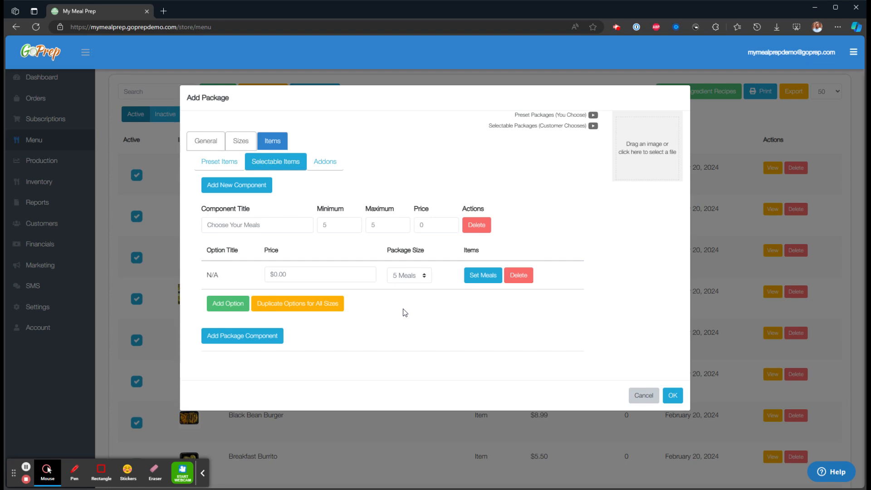
{"action": "left_click", "coordinate": [427, 281]}
{"action": "left_click", "coordinate": [431, 310]}
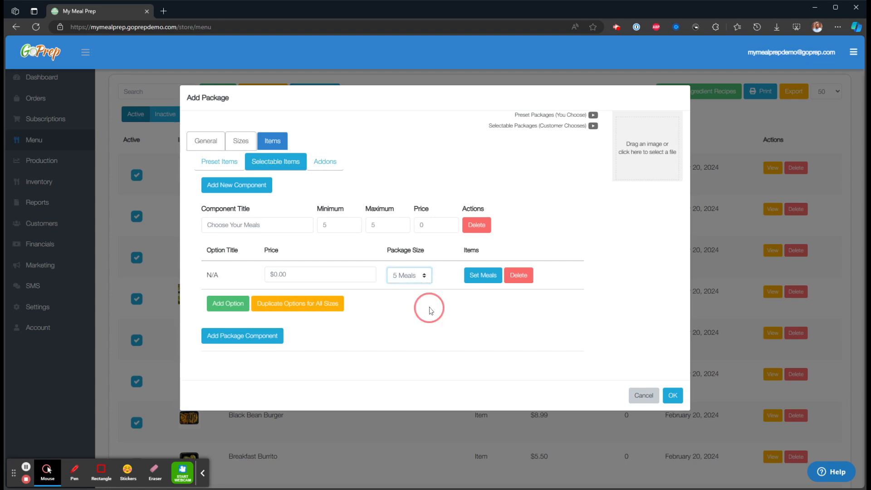
Include Black Bean Burger, Breakfast Burrito, Cajun Salmon Plate (spicy) and Chicken Alfredo Plate in the 5 Meals option, and return to the component list.
{"action": "left_click", "coordinate": [480, 276]}
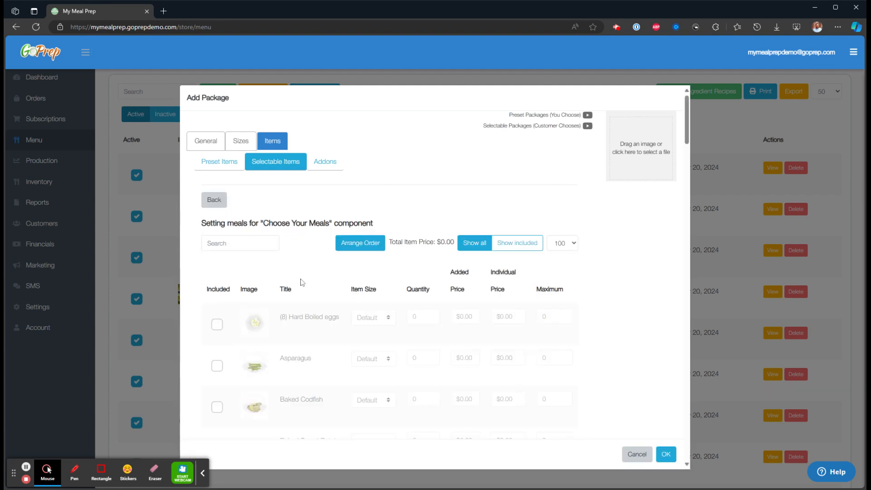
{"action": "scroll", "coordinate": [300, 282], "scroll_direction": "down", "scroll_amount": 6}
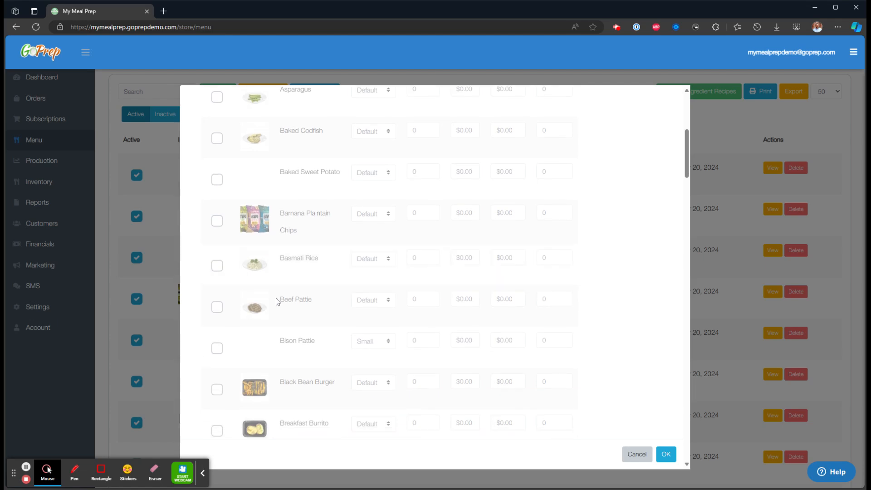
{"action": "scroll", "coordinate": [278, 302], "scroll_direction": "down", "scroll_amount": 2}
{"action": "left_click", "coordinate": [217, 312]}
{"action": "left_click", "coordinate": [219, 354]}
{"action": "scroll", "coordinate": [260, 359], "scroll_direction": "down", "scroll_amount": 2}
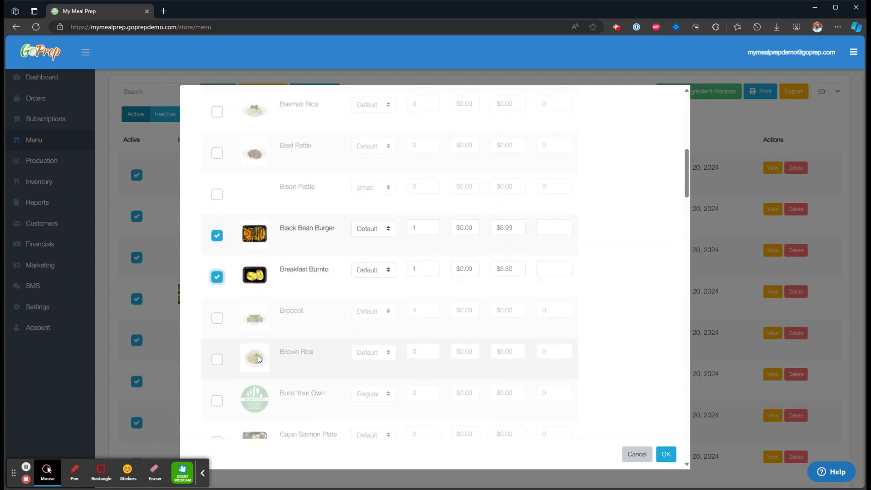
{"action": "scroll", "coordinate": [260, 359], "scroll_direction": "down", "scroll_amount": 2}
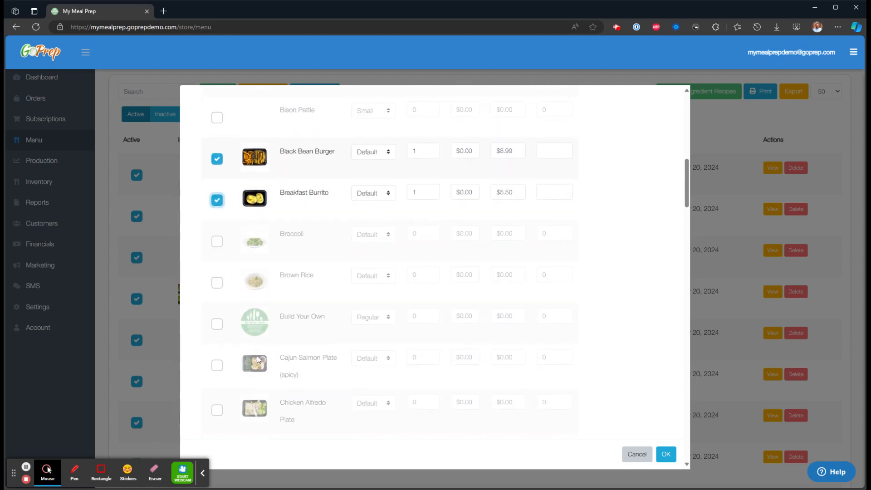
{"action": "left_click", "coordinate": [217, 366]}
{"action": "left_click", "coordinate": [217, 411]}
{"action": "scroll", "coordinate": [257, 406], "scroll_direction": "down", "scroll_amount": 3}
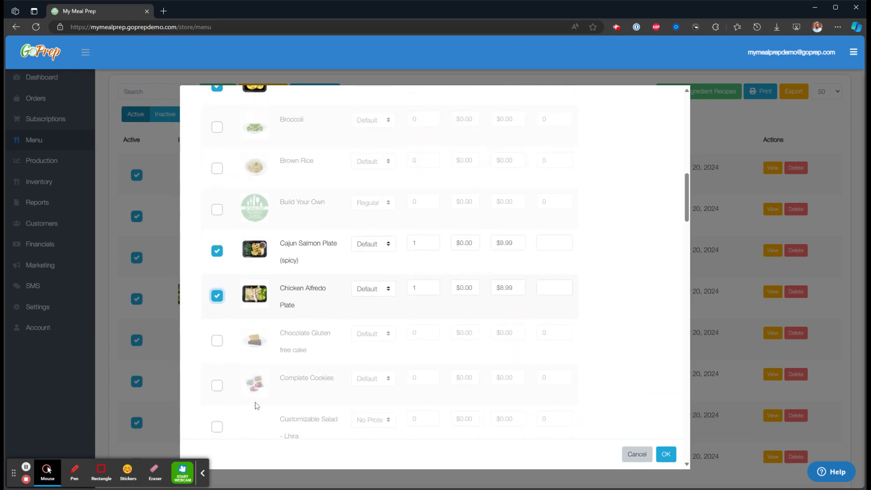
{"action": "scroll", "coordinate": [280, 362], "scroll_direction": "up", "scroll_amount": 10}
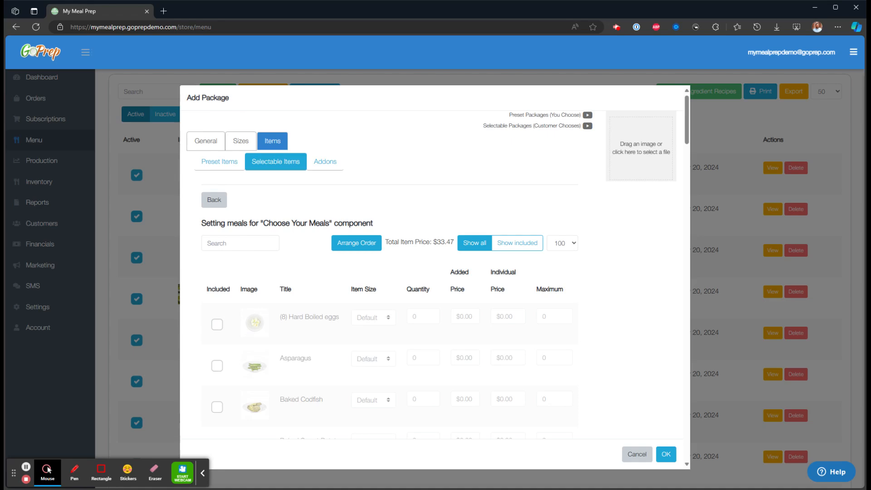
{"action": "left_click", "coordinate": [214, 205]}
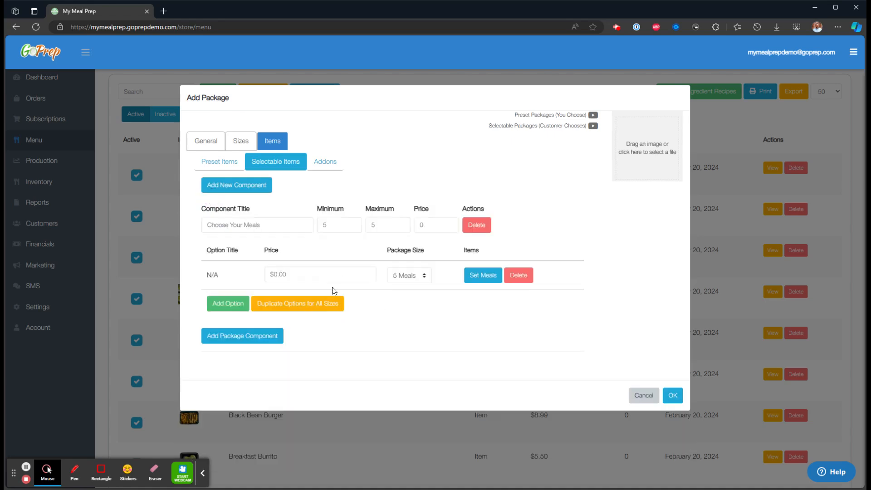
Add a second selectable component and copy the first component's title, "Choose Your Meals", into it.
{"action": "left_click", "coordinate": [237, 187]}
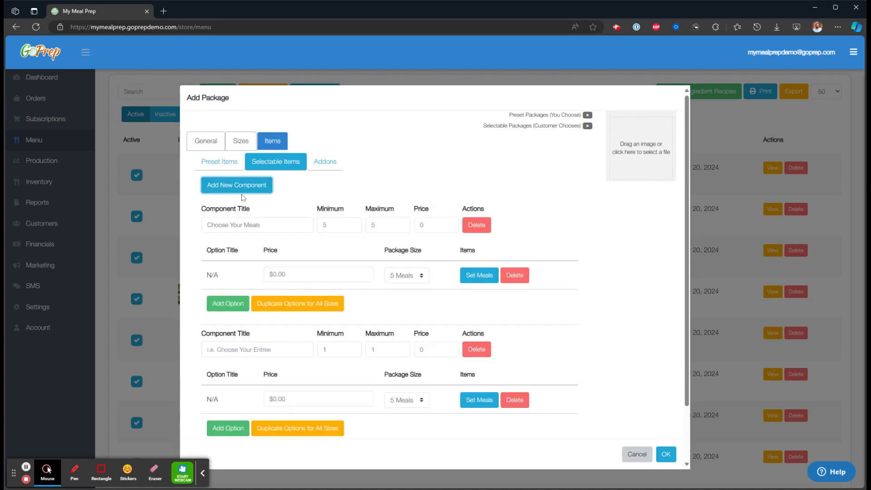
{"action": "scroll", "coordinate": [243, 197], "scroll_direction": "down", "scroll_amount": 2}
{"action": "left_click_drag", "start_coordinate": [284, 160], "coordinate": [186, 156]}
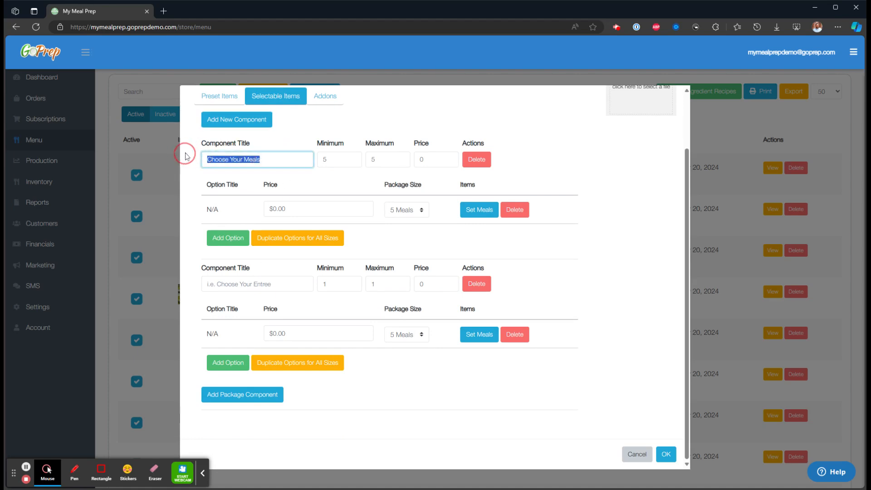
{"action": "key", "text": "ctrl+c"}
{"action": "left_click", "coordinate": [270, 284]}
{"action": "key", "text": "ctrl+v"}
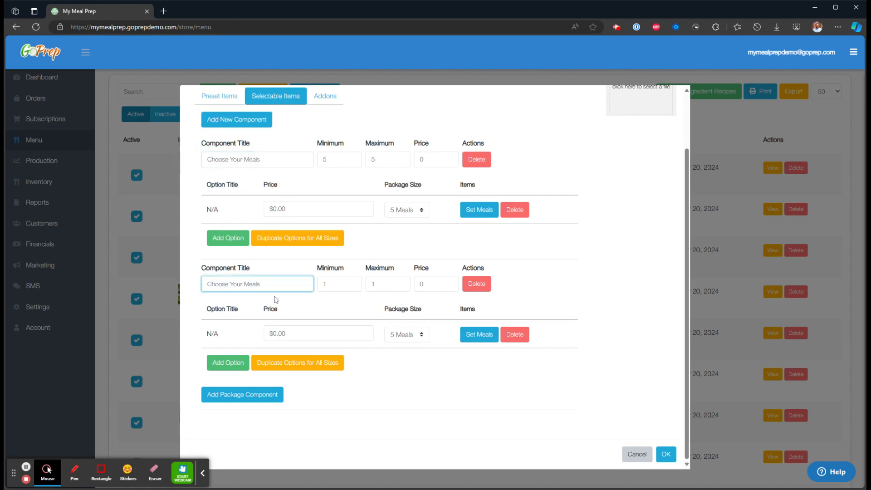
Set the second component's minimum and maximum to 10.
{"action": "left_click", "coordinate": [325, 284]}
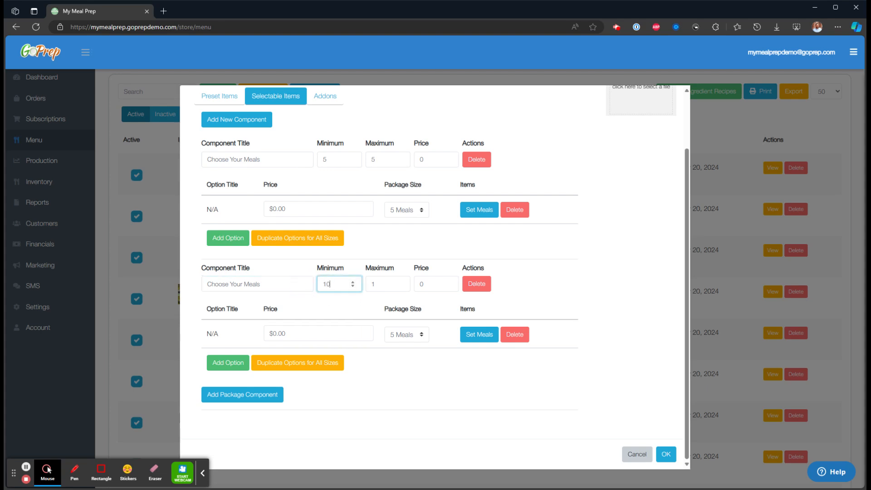
{"action": "key", "text": "Tab"}
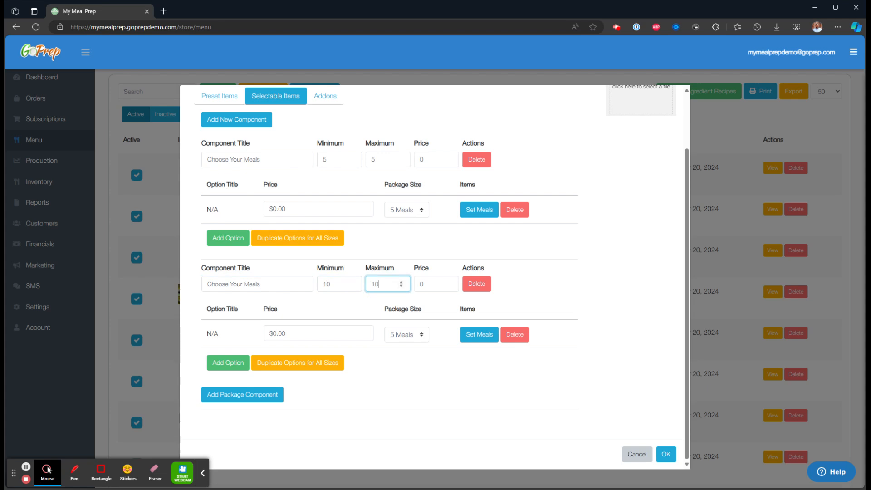
{"action": "left_click", "coordinate": [429, 285]}
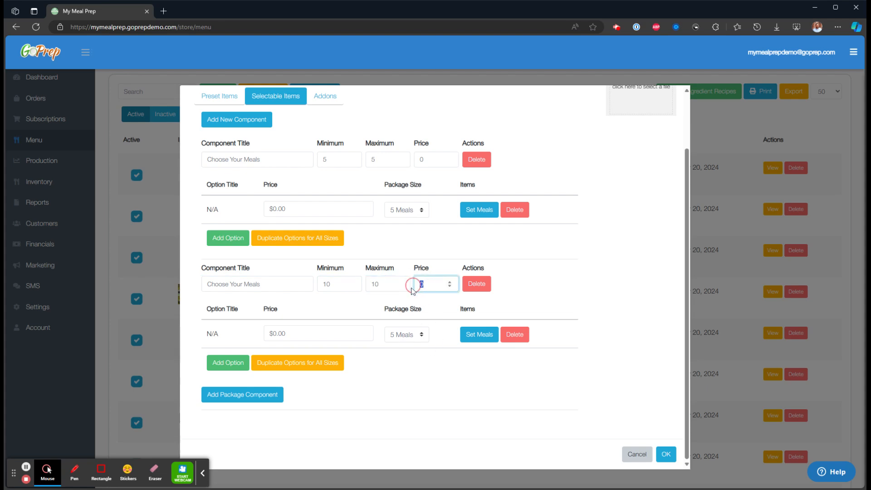
Choose 10 Meals as the package size for the second component's option.
{"action": "left_click", "coordinate": [261, 337]}
{"action": "left_click", "coordinate": [398, 360]}
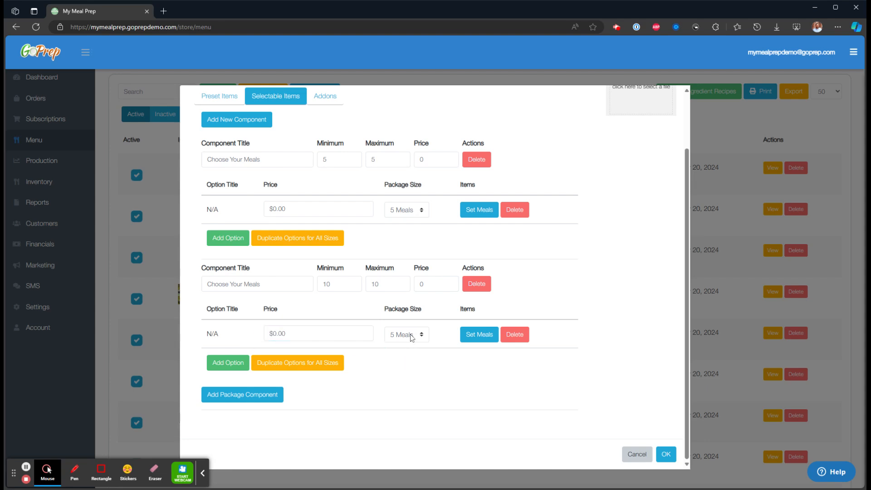
{"action": "triple_click", "coordinate": [408, 309]}
{"action": "left_click", "coordinate": [408, 336]}
{"action": "left_click", "coordinate": [429, 370]}
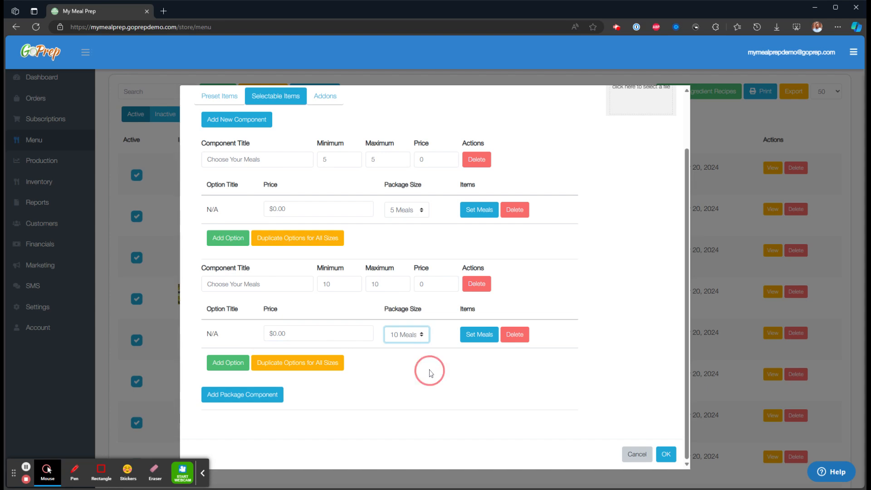
Include Black Bean Burger, Breakfast Burrito, Cajun Salmon Plate (spicy) and Chicken Alfredo Plate in the 10 Meals option, and return to the component list.
{"action": "left_click", "coordinate": [471, 337]}
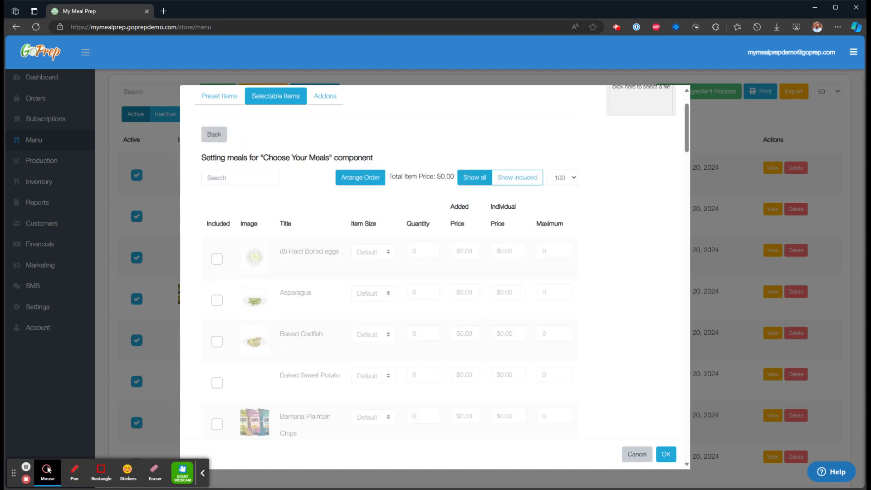
{"action": "scroll", "coordinate": [251, 290], "scroll_direction": "down", "scroll_amount": 3}
{"action": "scroll", "coordinate": [227, 317], "scroll_direction": "down", "scroll_amount": 3}
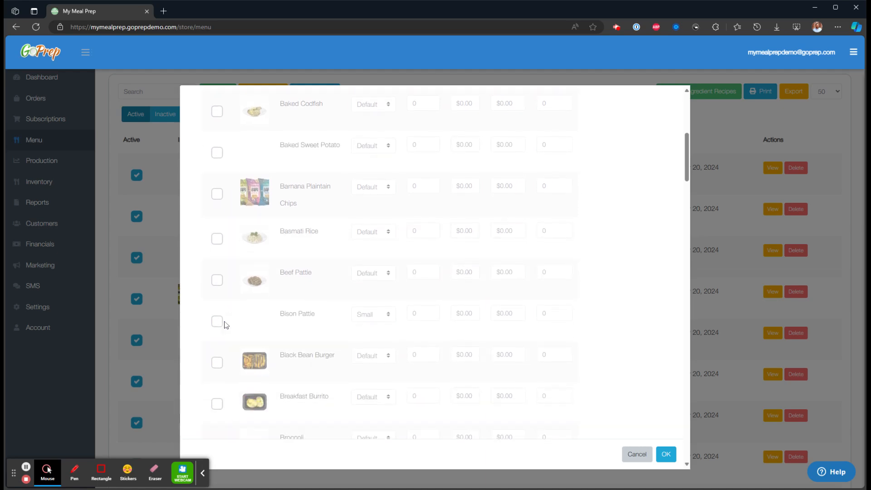
{"action": "left_click", "coordinate": [219, 361]}
{"action": "scroll", "coordinate": [219, 360], "scroll_direction": "down", "scroll_amount": 3}
{"action": "left_click", "coordinate": [217, 289]}
{"action": "scroll", "coordinate": [227, 318], "scroll_direction": "down", "scroll_amount": 3}
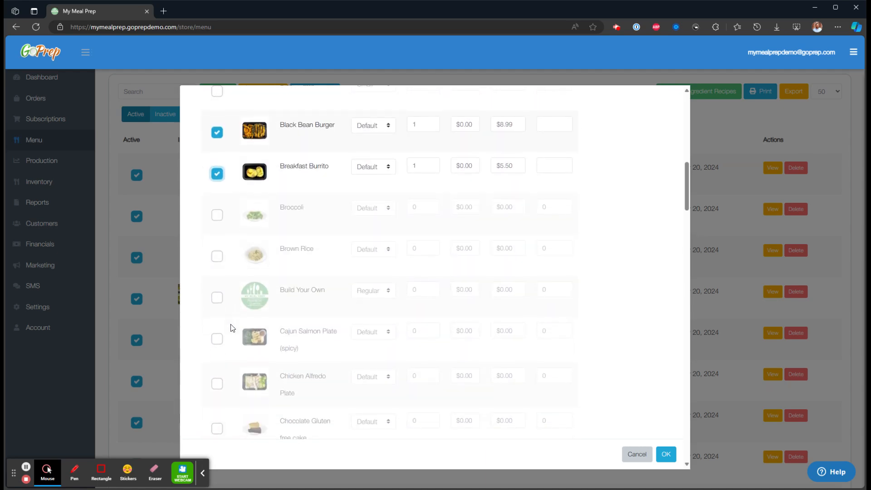
{"action": "left_click", "coordinate": [211, 343]}
{"action": "left_click", "coordinate": [217, 338]}
{"action": "left_click", "coordinate": [217, 383]}
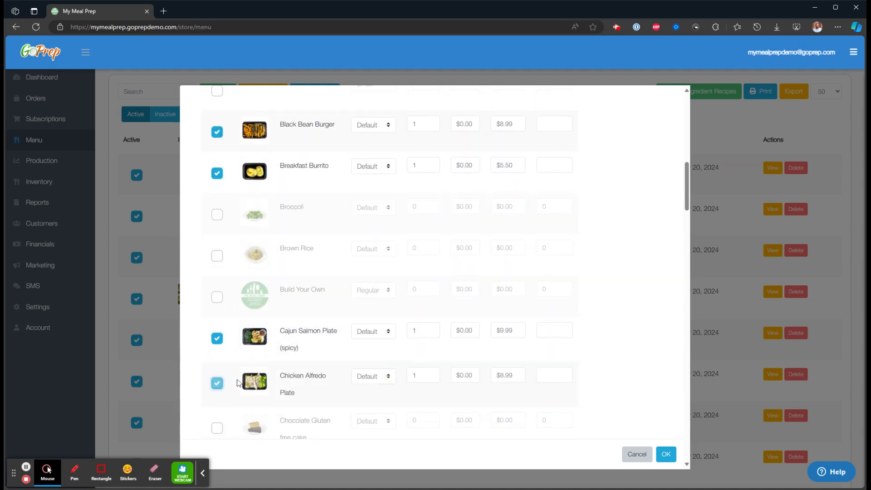
{"action": "scroll", "coordinate": [340, 363], "scroll_direction": "up", "scroll_amount": 10}
{"action": "scroll", "coordinate": [338, 346], "scroll_direction": "up", "scroll_amount": 5}
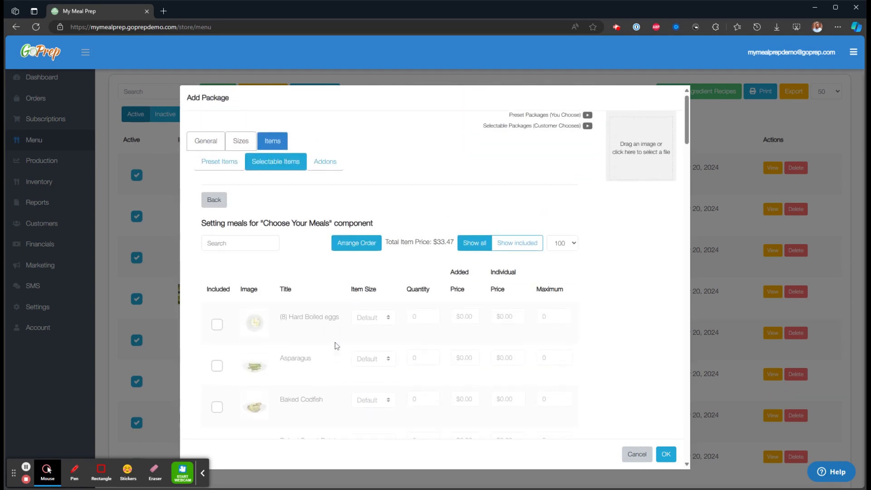
{"action": "left_click", "coordinate": [217, 200]}
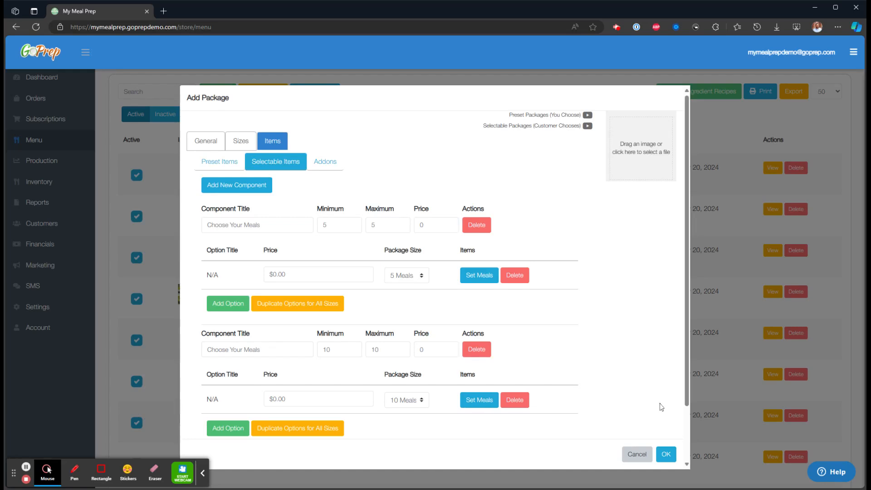
Save the new package, and start a manual order in the reloaded store.
{"action": "left_click", "coordinate": [666, 455]}
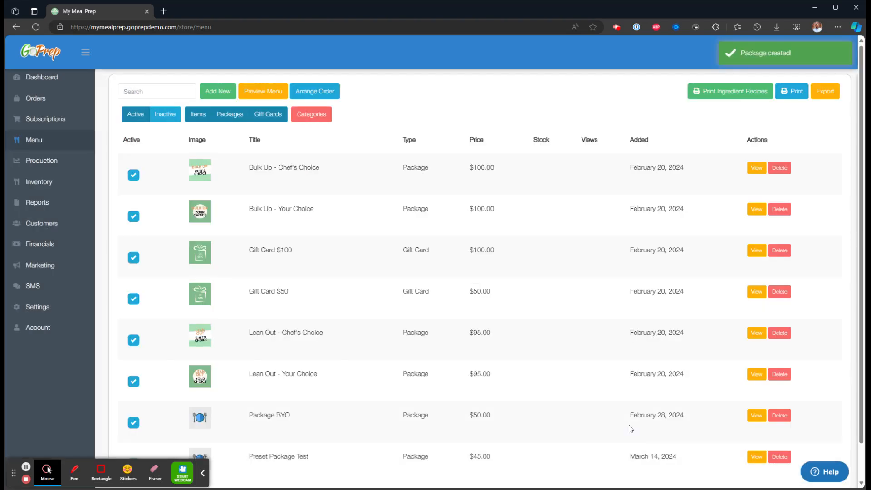
{"action": "left_click", "coordinate": [35, 26]}
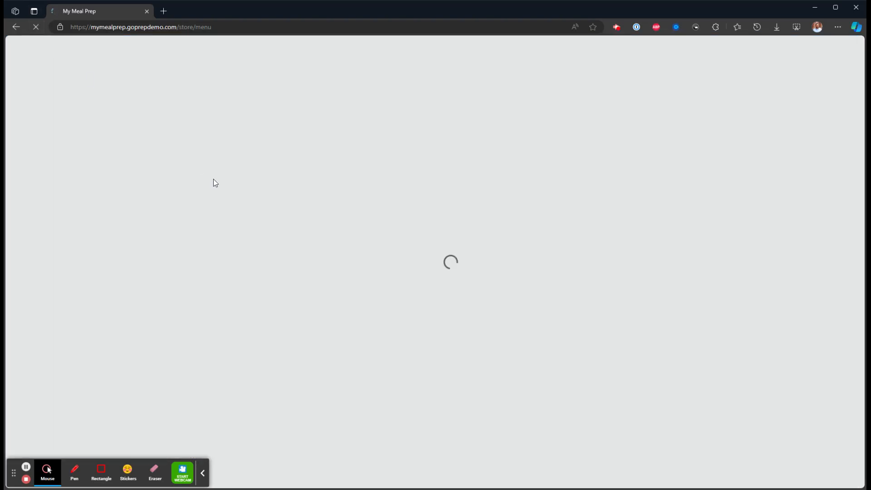
{"action": "left_click", "coordinate": [54, 102]}
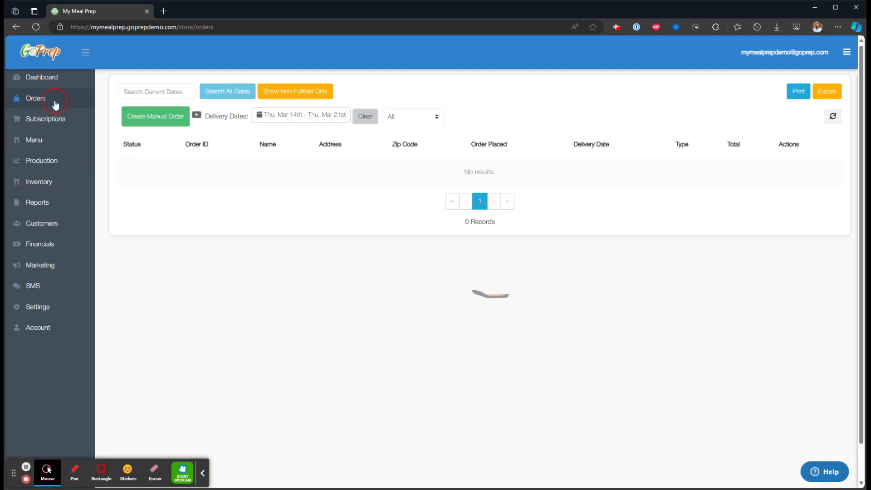
{"action": "left_click", "coordinate": [156, 117]}
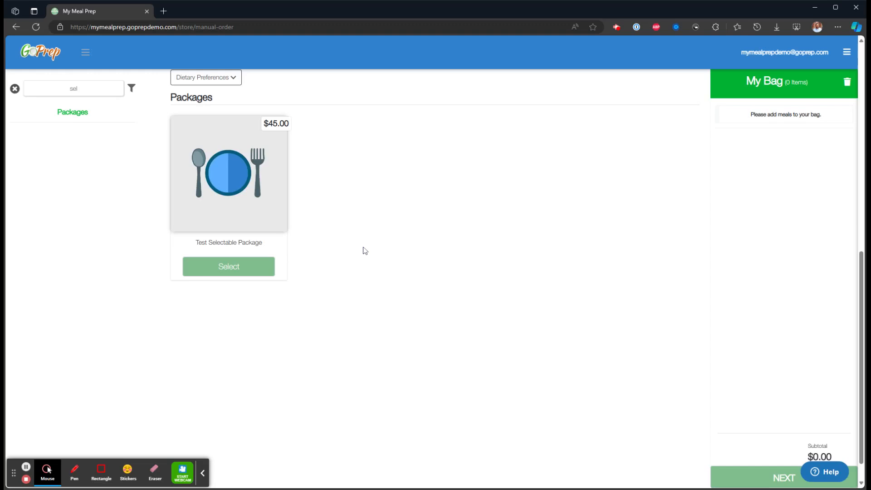
Open the Test Selectable Package in its 5 Meals size within the manual order.
{"action": "left_click", "coordinate": [239, 275]}
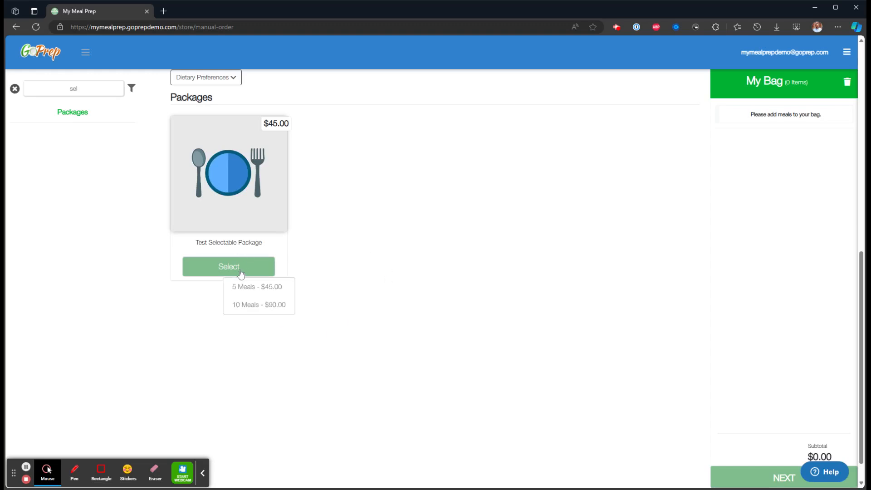
{"action": "left_click", "coordinate": [280, 292]}
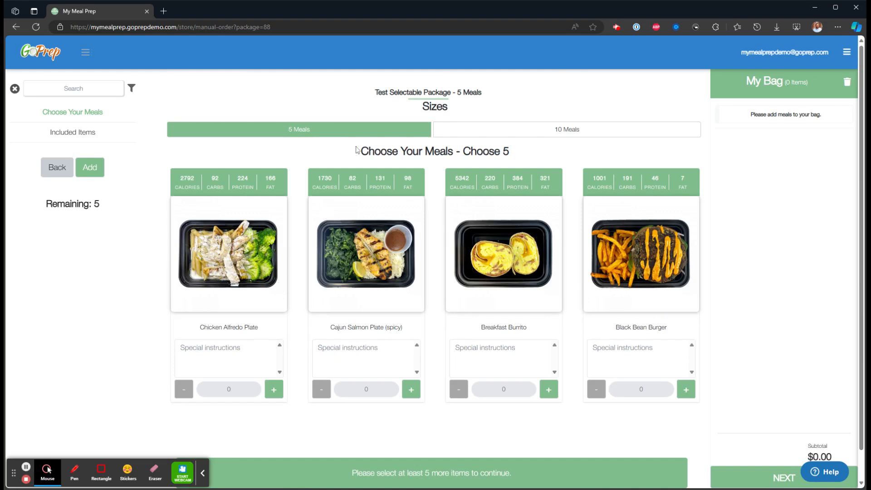
{"action": "left_click_drag", "start_coordinate": [360, 152], "coordinate": [528, 156]}
{"action": "left_click", "coordinate": [528, 156]}
Choose 1 Chicken Alfredo Plate, 3 Cajun Salmon Plate (spicy) and 1 Breakfast Burrito for the 5 Meals size.
{"action": "left_click", "coordinate": [274, 388]}
{"action": "left_click", "coordinate": [412, 389]}
{"action": "left_click", "coordinate": [411, 389]}
{"action": "left_click", "coordinate": [411, 389]}
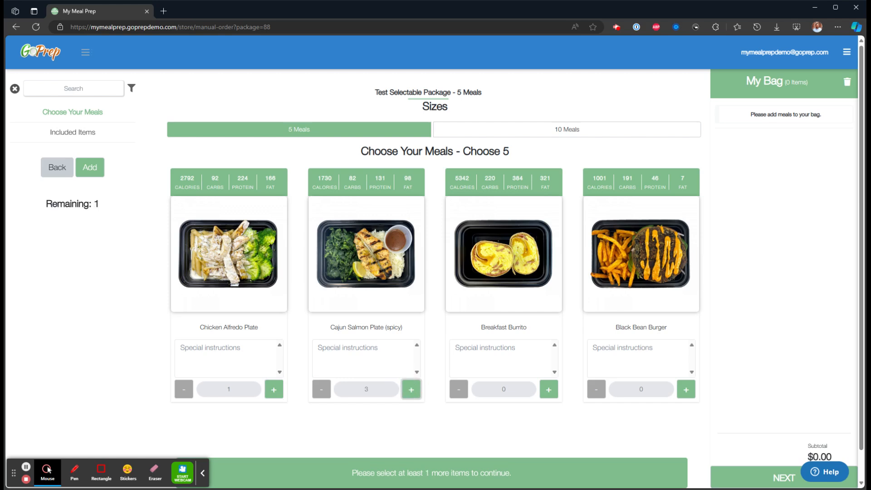
{"action": "left_click", "coordinate": [549, 388]}
Switch to 10 Meals, choose 5 Chicken Alfredo Plate, 4 Cajun Salmon Plate (spicy) and 1 Breakfast Burrito, and add the package to the bag.
{"action": "left_click", "coordinate": [492, 97]}
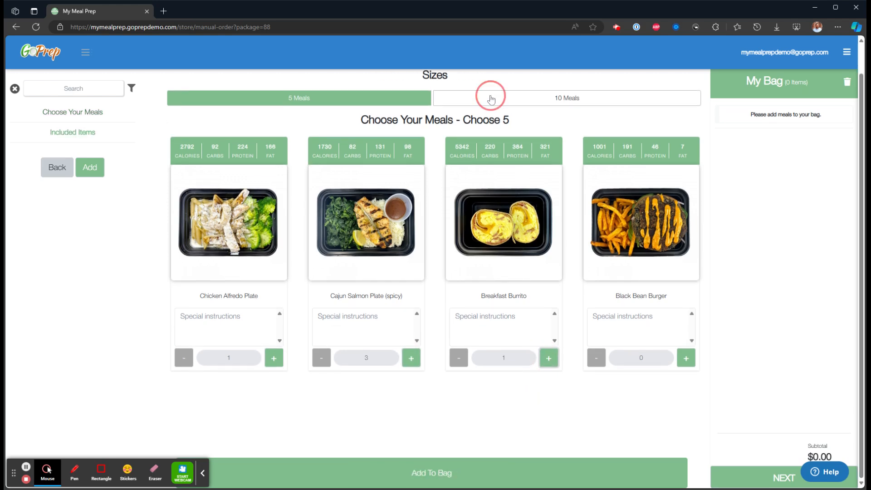
{"action": "left_click", "coordinate": [274, 358]}
{"action": "left_click", "coordinate": [274, 358]}
{"action": "left_click", "coordinate": [274, 358]}
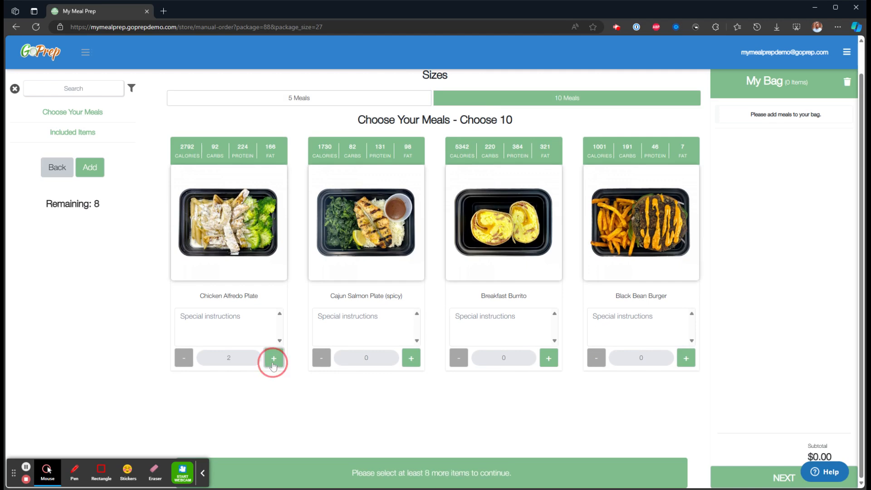
{"action": "left_click", "coordinate": [274, 359]}
{"action": "left_click", "coordinate": [273, 358]}
{"action": "left_click", "coordinate": [418, 361]}
{"action": "left_click", "coordinate": [418, 361]}
{"action": "left_click", "coordinate": [418, 361]}
{"action": "left_click", "coordinate": [418, 361]}
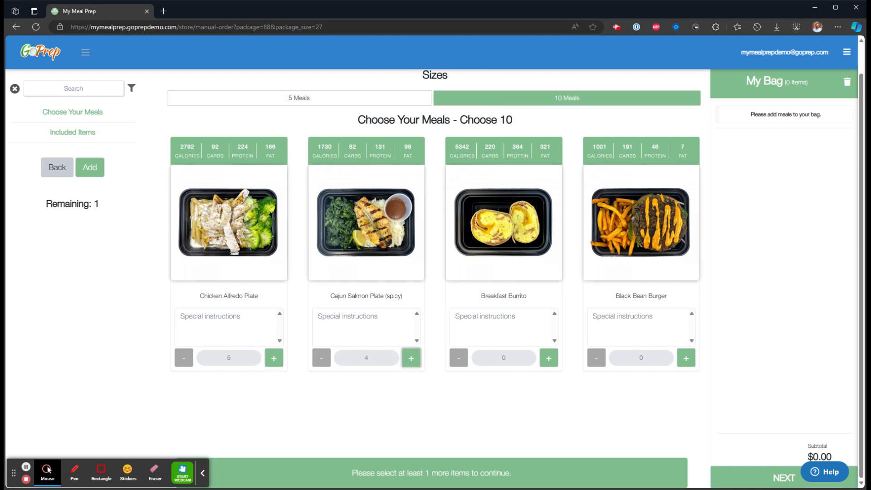
{"action": "left_click", "coordinate": [548, 359]}
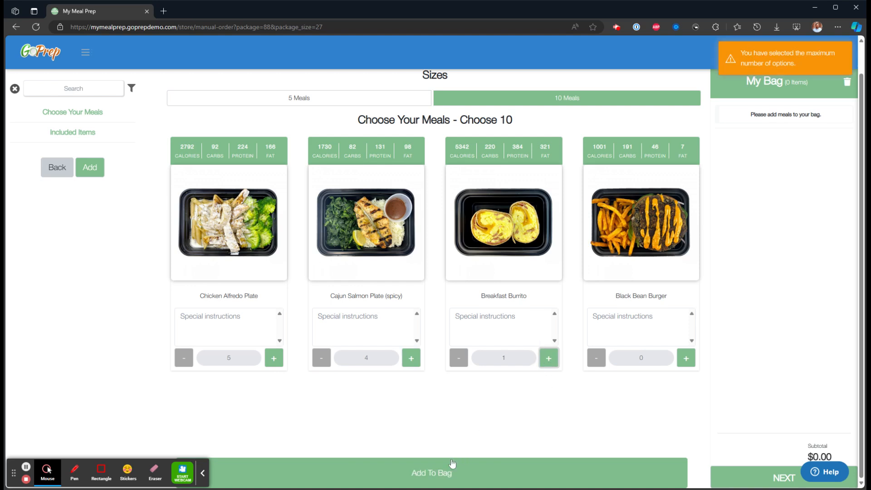
{"action": "left_click", "coordinate": [435, 470]}
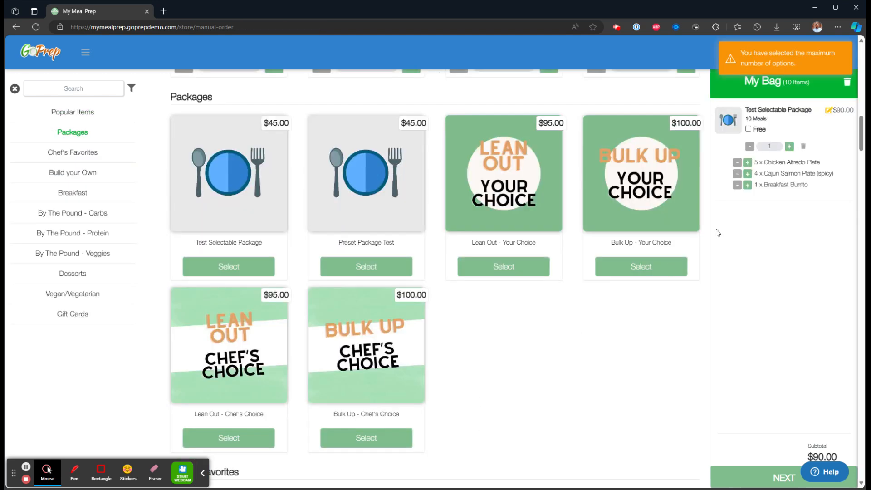
{"action": "left_click_drag", "start_coordinate": [820, 190], "coordinate": [740, 156]}
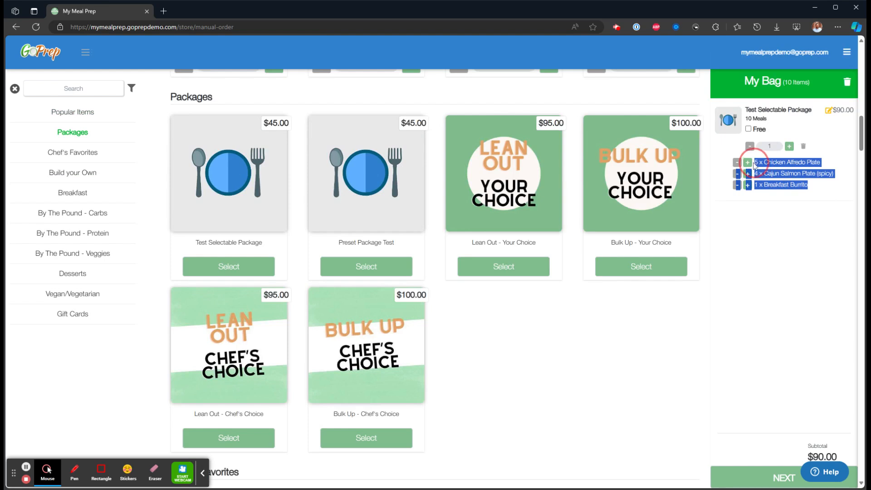
{"action": "left_click", "coordinate": [789, 260]}
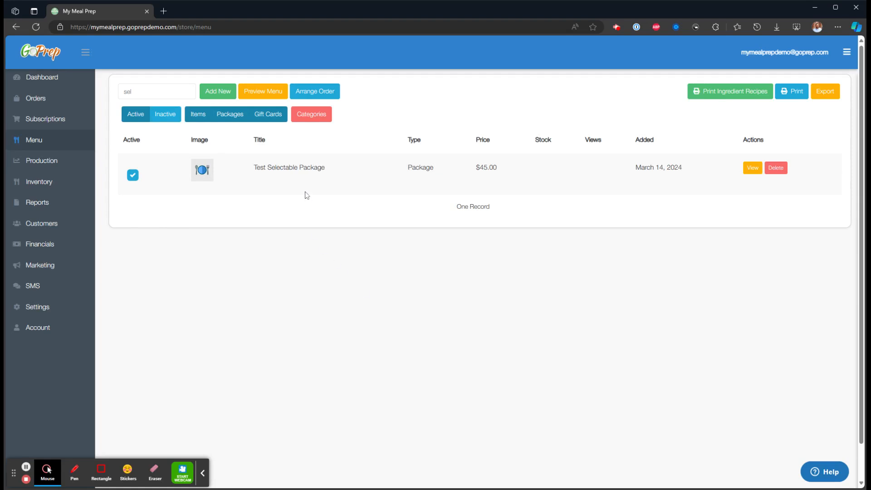
Open the Test Selectable Package's selectable items for editing and delete both "Choose Your Meals" components.
{"action": "left_click", "coordinate": [304, 173]}
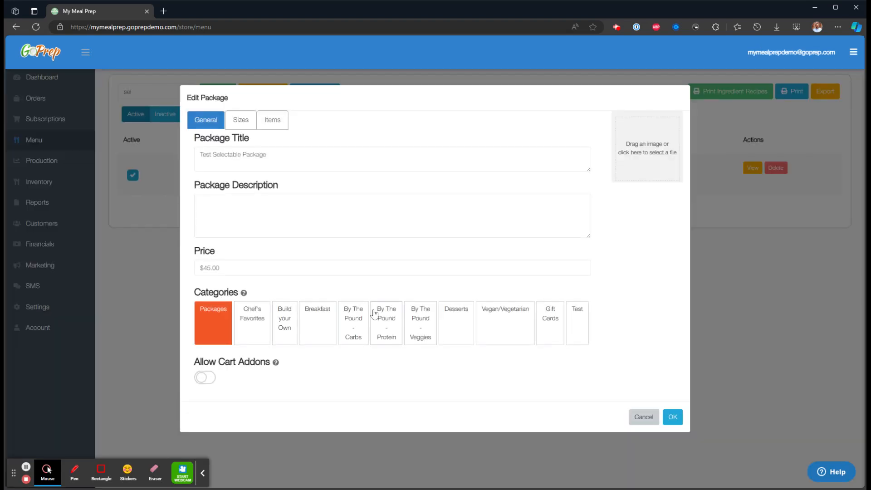
{"action": "left_click", "coordinate": [271, 123]}
{"action": "left_click", "coordinate": [274, 142]}
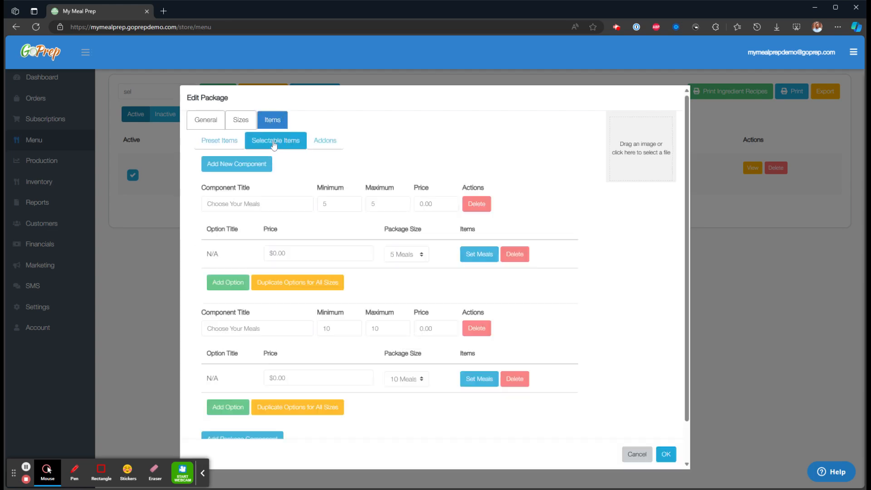
{"action": "left_click", "coordinate": [477, 204]}
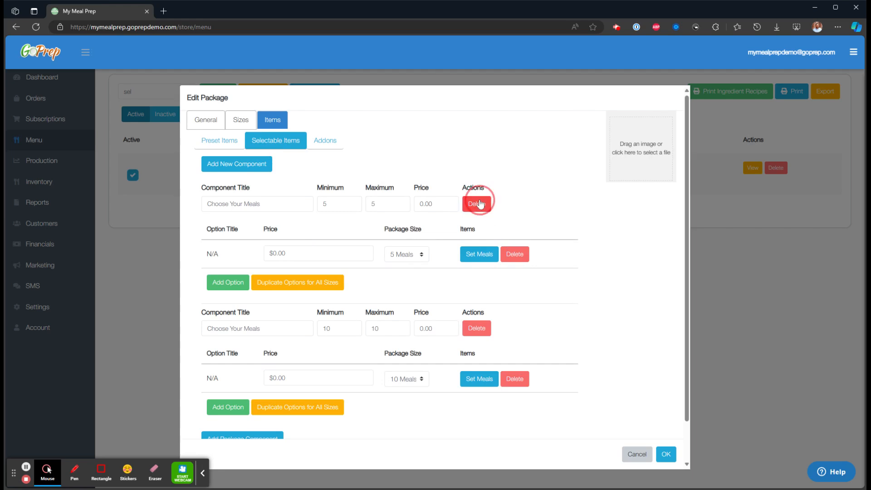
{"action": "left_click", "coordinate": [476, 204]}
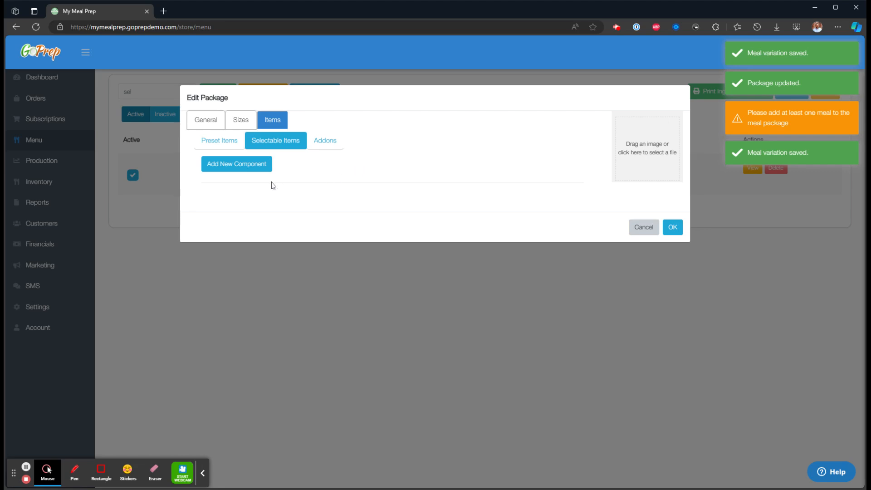
Add two selectable components titled "Choose Your Lunch" and "Choose Your Dinner".
{"action": "left_click", "coordinate": [249, 169]}
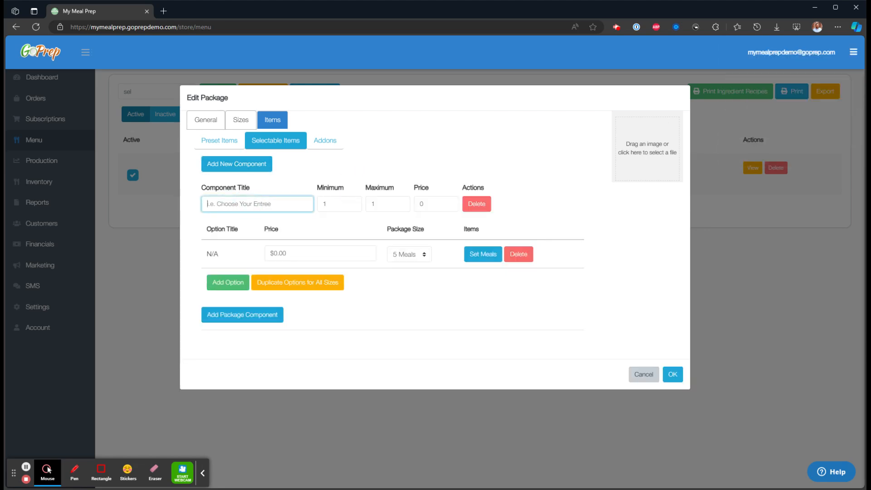
{"action": "type", "text": "Choose Your Lunch"}
{"action": "left_click", "coordinate": [249, 316]}
{"action": "left_click", "coordinate": [253, 321]}
{"action": "type", "text": "C"}
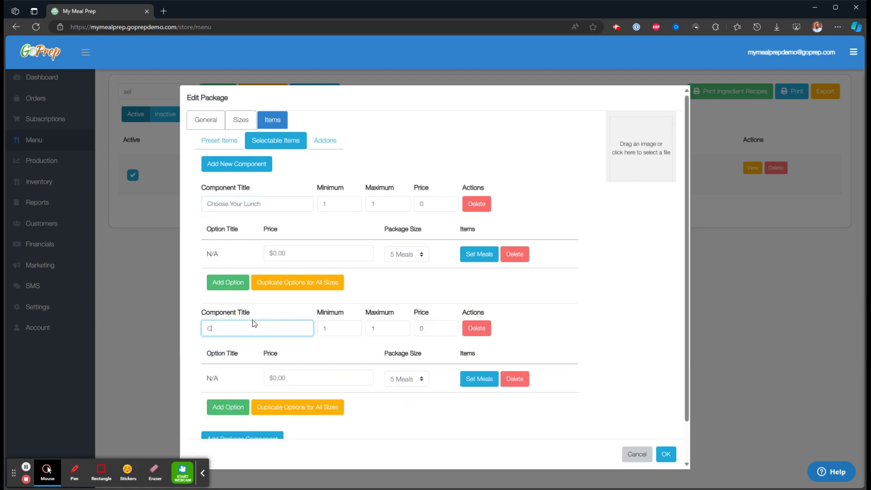
{"action": "type", "text": "hoose Your Dinner"}
Choose 10 Meals as the package size for both the lunch and dinner components' options.
{"action": "left_click", "coordinate": [410, 256]}
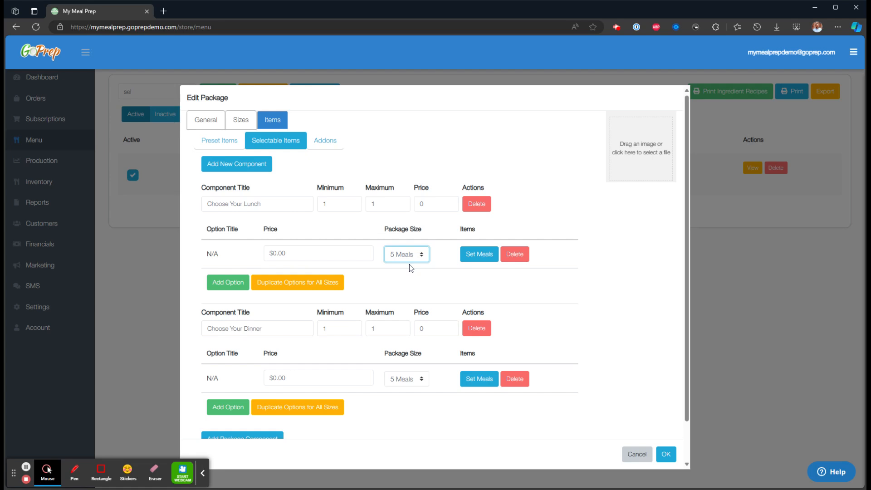
{"action": "left_click", "coordinate": [409, 298]}
{"action": "left_click", "coordinate": [409, 378]}
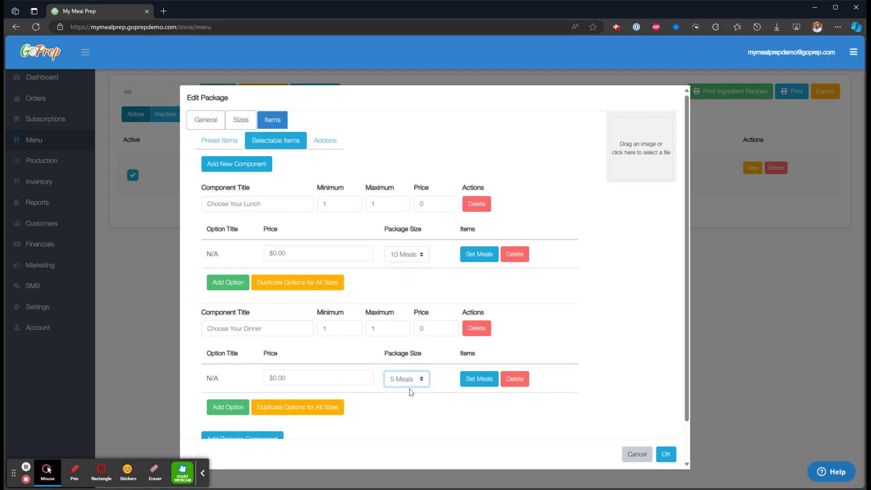
{"action": "left_click", "coordinate": [411, 393]}
Set the minimum and maximum to 5 for both the lunch and dinner components.
{"action": "double_click", "coordinate": [334, 204]}
{"action": "type", "text": "5"}
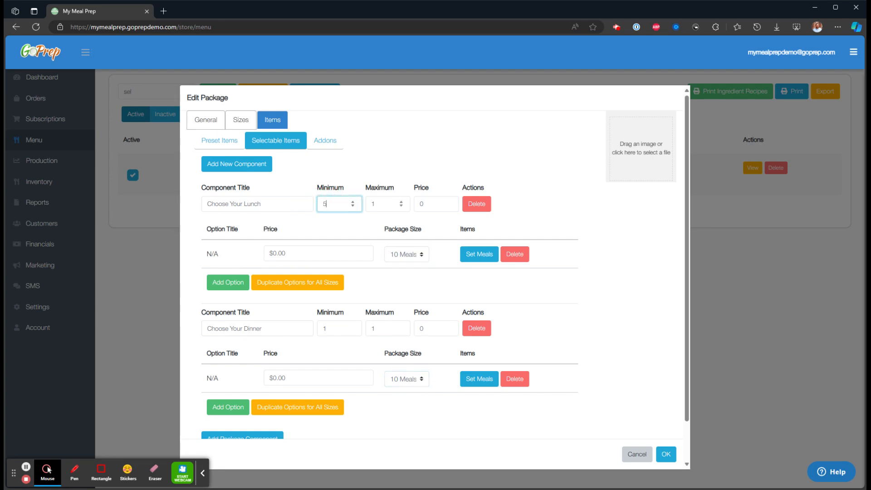
{"action": "double_click", "coordinate": [367, 204]}
{"action": "type", "text": "5"}
{"action": "double_click", "coordinate": [338, 328]}
{"action": "type", "text": "5"}
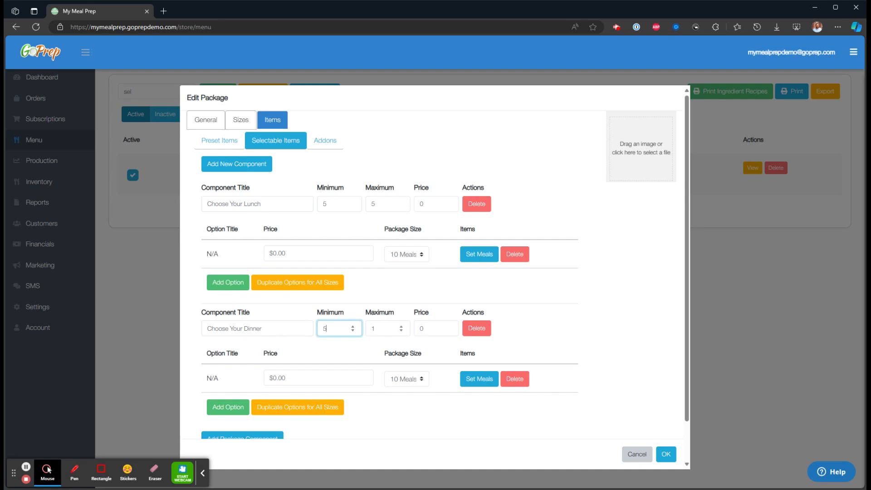
{"action": "left_click_drag", "start_coordinate": [380, 329], "coordinate": [360, 329]}
{"action": "type", "text": "5"}
{"action": "left_click", "coordinate": [557, 288]}
Include Chicken Alfredo Plate, Cajun Salmon Plate (spicy), Fit Omelette and Breakfast Burrito as meals of the "Choose Your Lunch" component.
{"action": "left_click", "coordinate": [477, 256]}
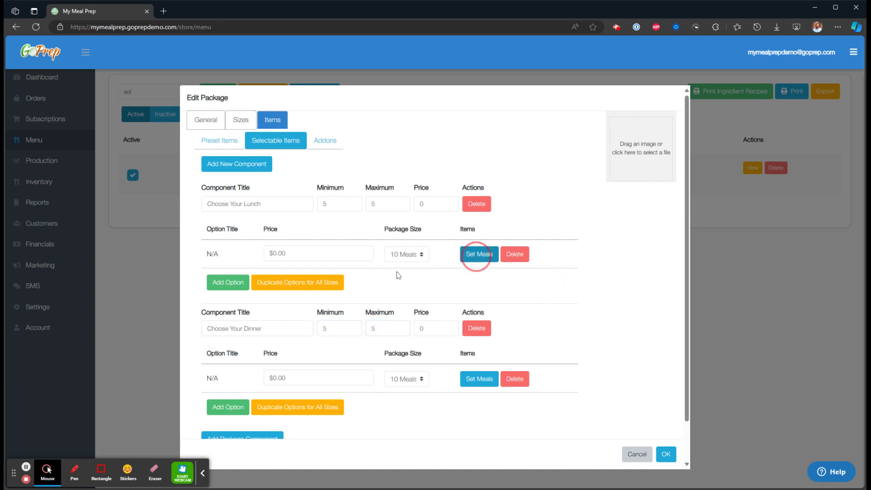
{"action": "scroll", "coordinate": [292, 297], "scroll_direction": "down", "scroll_amount": 10}
{"action": "left_click", "coordinate": [217, 236]}
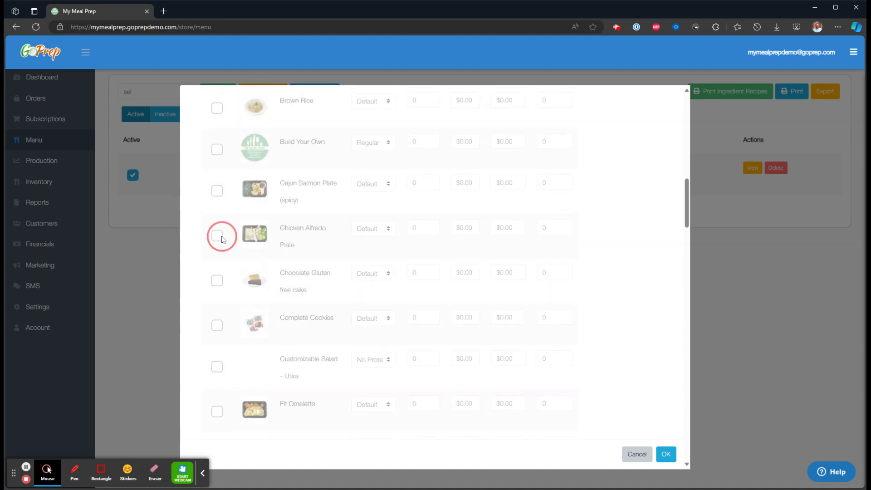
{"action": "left_click", "coordinate": [216, 189]}
{"action": "scroll", "coordinate": [237, 131], "scroll_direction": "up", "scroll_amount": 3}
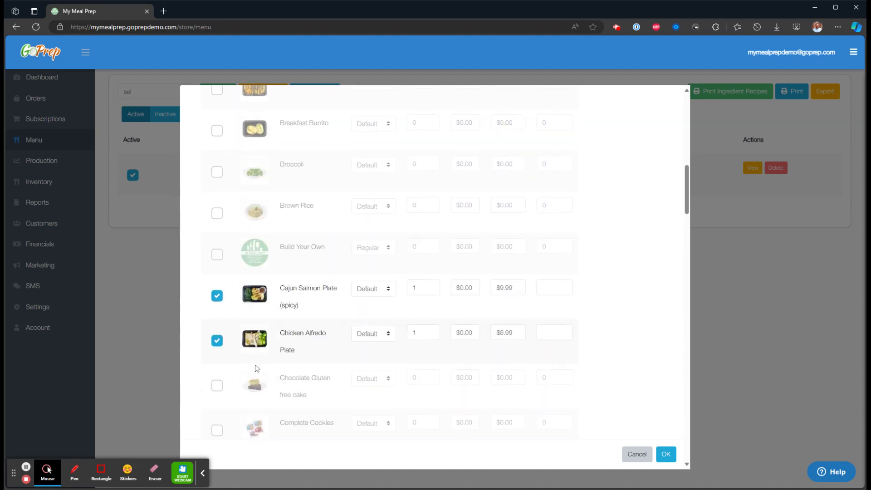
{"action": "left_click", "coordinate": [216, 140]}
{"action": "scroll", "coordinate": [245, 204], "scroll_direction": "up", "scroll_amount": 5}
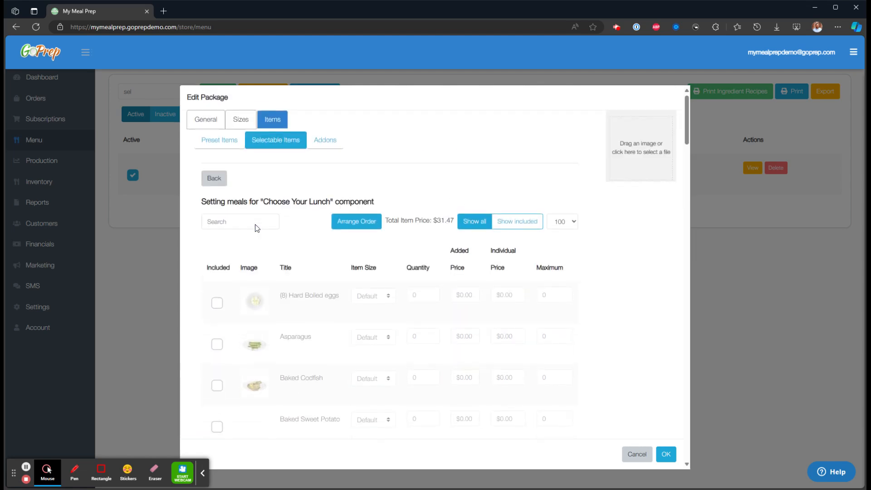
{"action": "left_click", "coordinate": [213, 178]}
Include Black Bean Burger, Breakfast Burrito, Cajun Salmon Plate (spicy) and Chicken Alfredo Plate as meals of the "Choose Your Dinner" component.
{"action": "scroll", "coordinate": [423, 335], "scroll_direction": "down", "scroll_amount": 1}
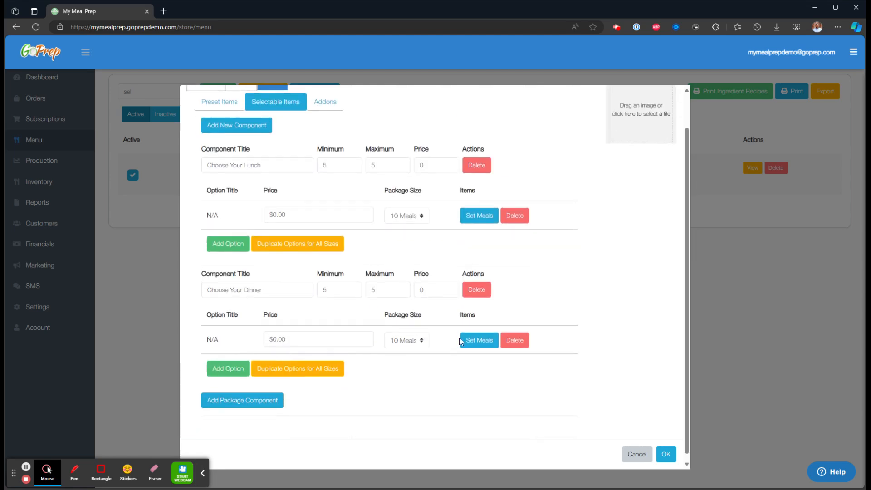
{"action": "left_click", "coordinate": [479, 342]}
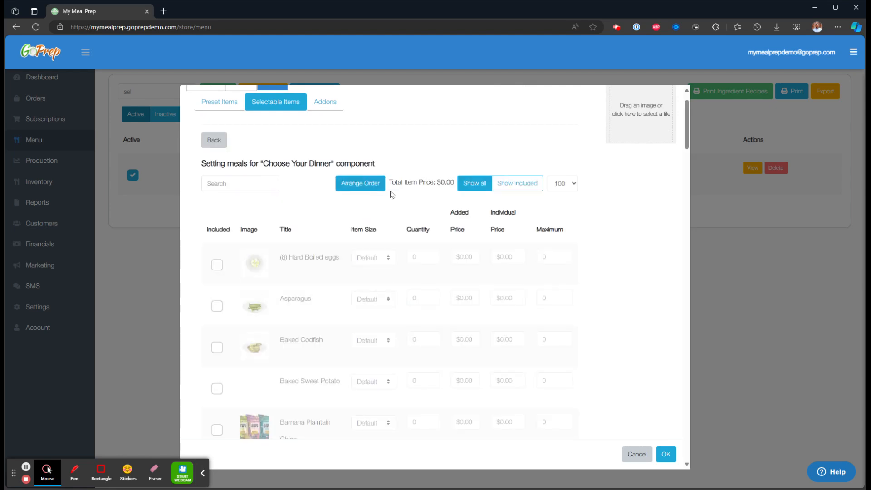
{"action": "scroll", "coordinate": [267, 298], "scroll_direction": "down", "scroll_amount": 3}
{"action": "scroll", "coordinate": [254, 308], "scroll_direction": "down", "scroll_amount": 3}
{"action": "left_click", "coordinate": [218, 326]}
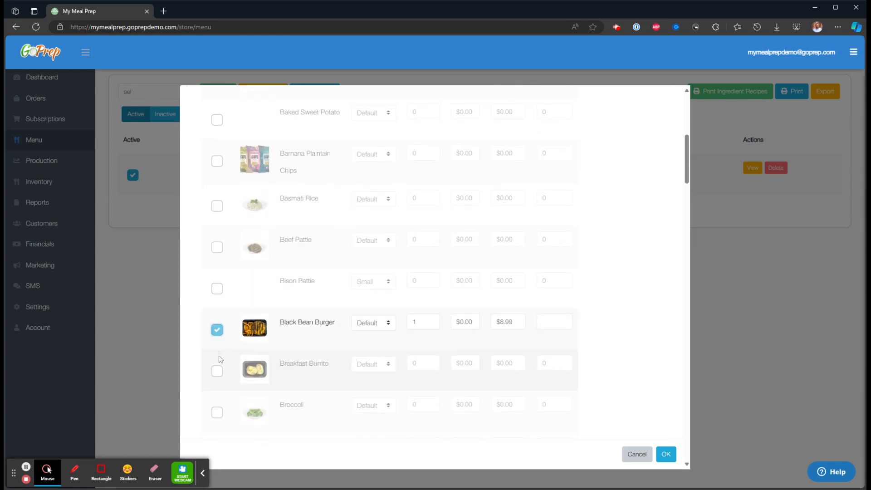
{"action": "left_click", "coordinate": [219, 369]}
{"action": "scroll", "coordinate": [236, 376], "scroll_direction": "down", "scroll_amount": 2}
{"action": "scroll", "coordinate": [245, 385], "scroll_direction": "down", "scroll_amount": 1}
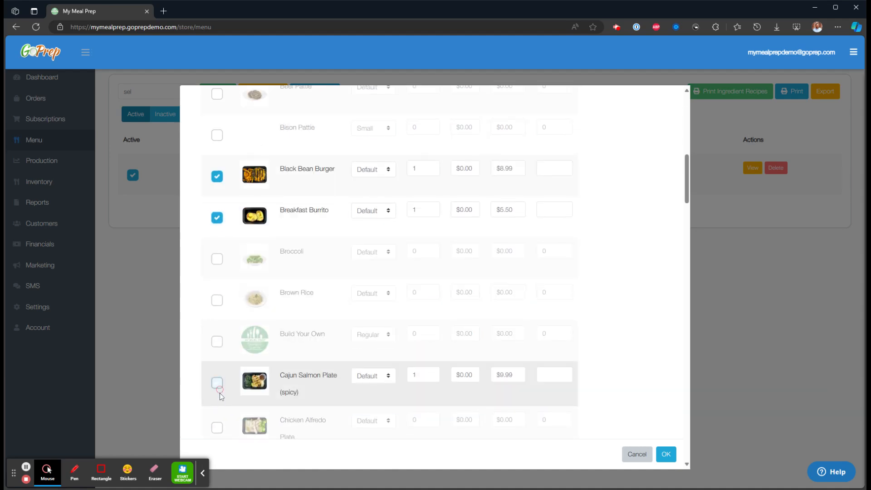
{"action": "left_click", "coordinate": [216, 384]}
{"action": "scroll", "coordinate": [363, 331], "scroll_direction": "up", "scroll_amount": 1}
{"action": "scroll", "coordinate": [365, 331], "scroll_direction": "up", "scroll_amount": 8}
{"action": "left_click", "coordinate": [214, 177]}
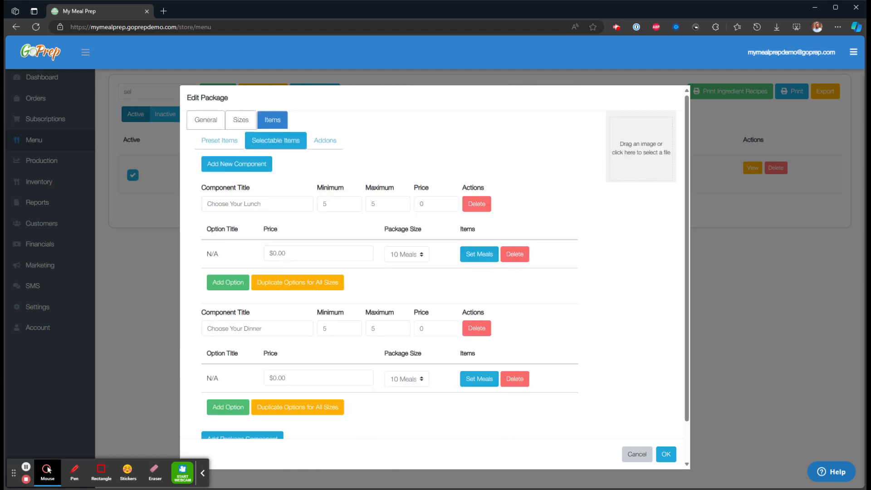
Save the edited Test Selectable Package and reload the menu page.
{"action": "scroll", "coordinate": [495, 315], "scroll_direction": "down", "scroll_amount": 2}
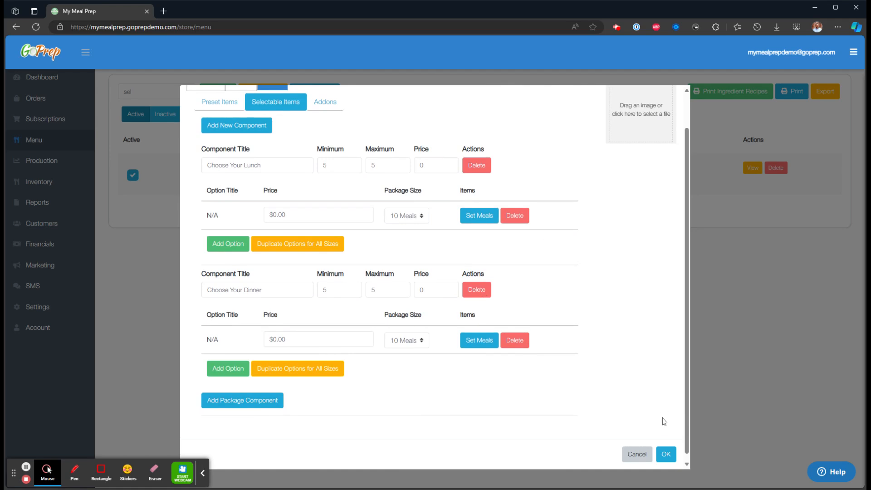
{"action": "left_click", "coordinate": [666, 454]}
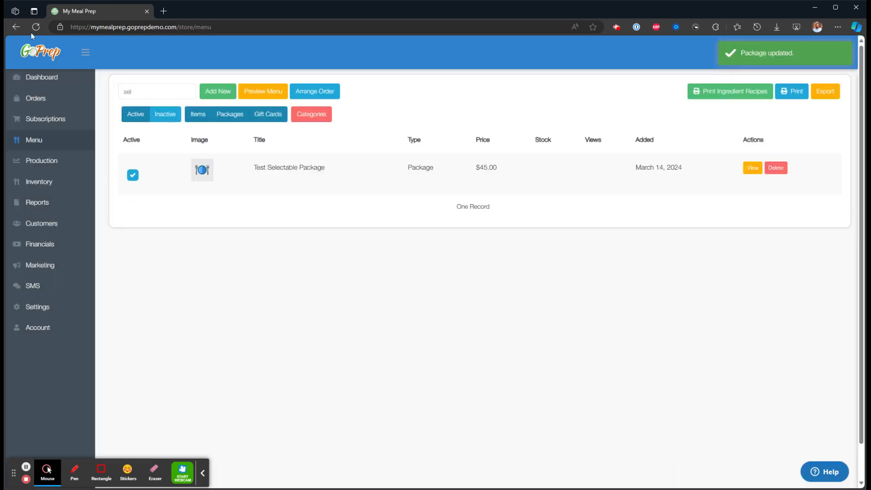
{"action": "left_click", "coordinate": [33, 25]}
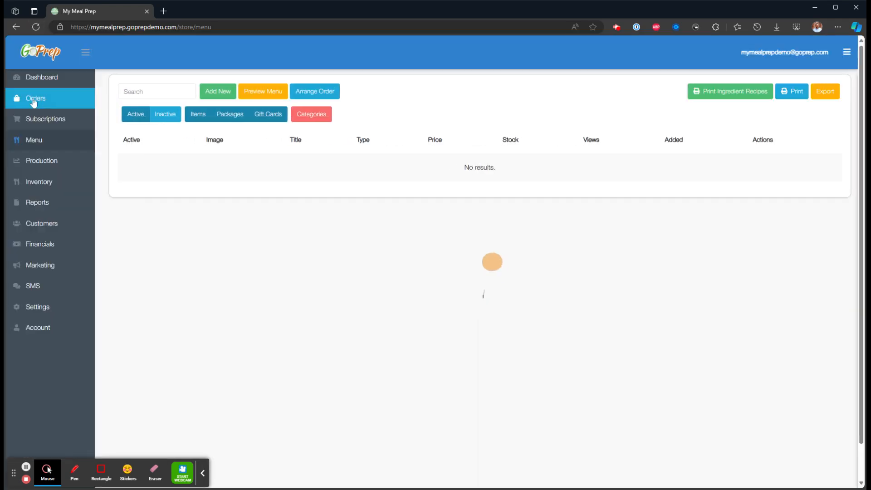
Find the Test Selectable Package in a new manual order by searching "sel" and select its 10 Meals size.
{"action": "left_click", "coordinate": [147, 121]}
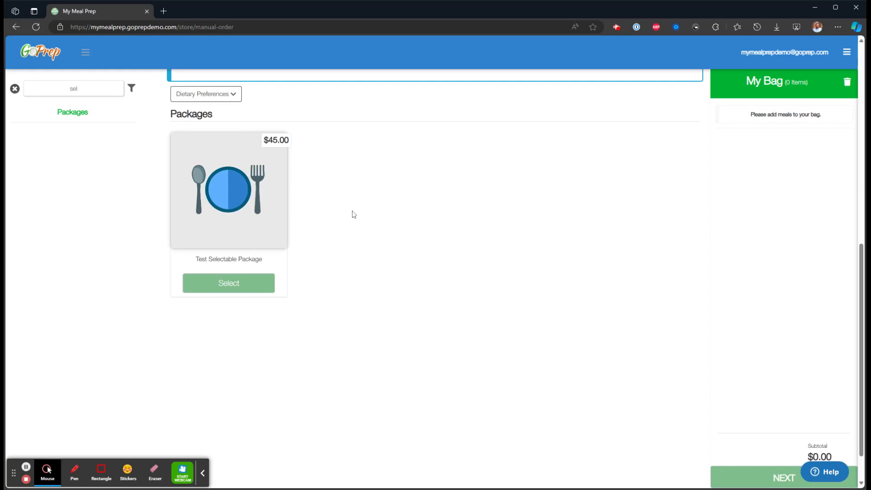
{"action": "left_click", "coordinate": [240, 284]}
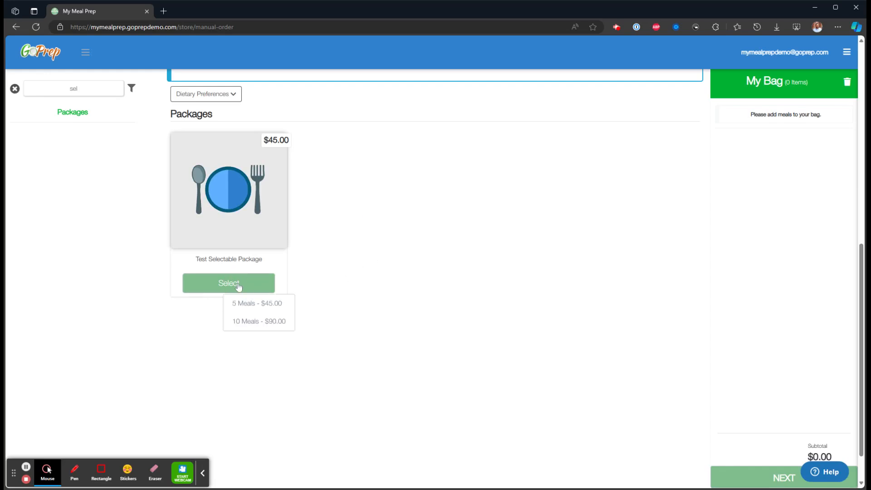
{"action": "left_click", "coordinate": [277, 328]}
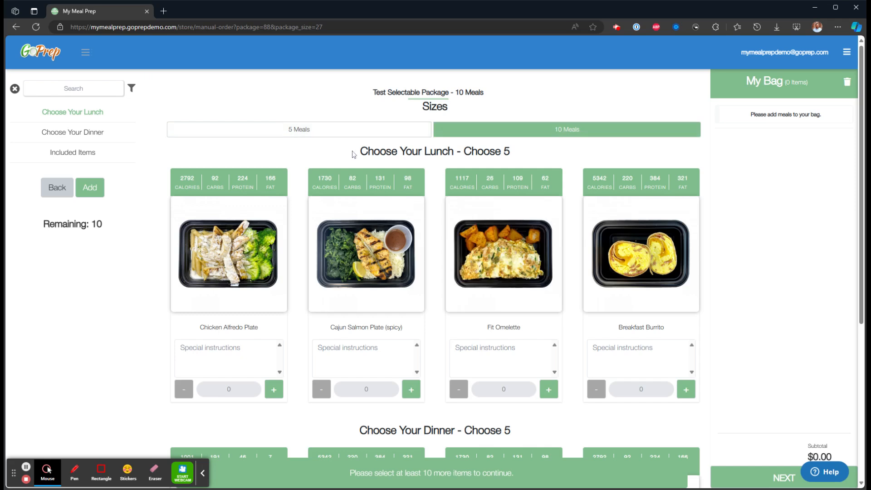
Choose 5 Cajun Salmon Plates (spicy) for the "Choose Your Lunch" component.
{"action": "left_click_drag", "start_coordinate": [353, 154], "coordinate": [520, 155]}
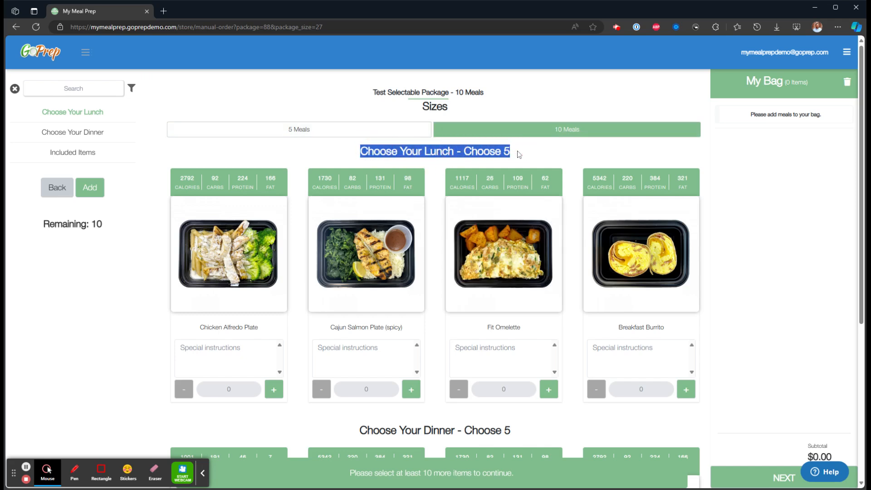
{"action": "left_click", "coordinate": [501, 152]}
{"action": "left_click", "coordinate": [411, 389]}
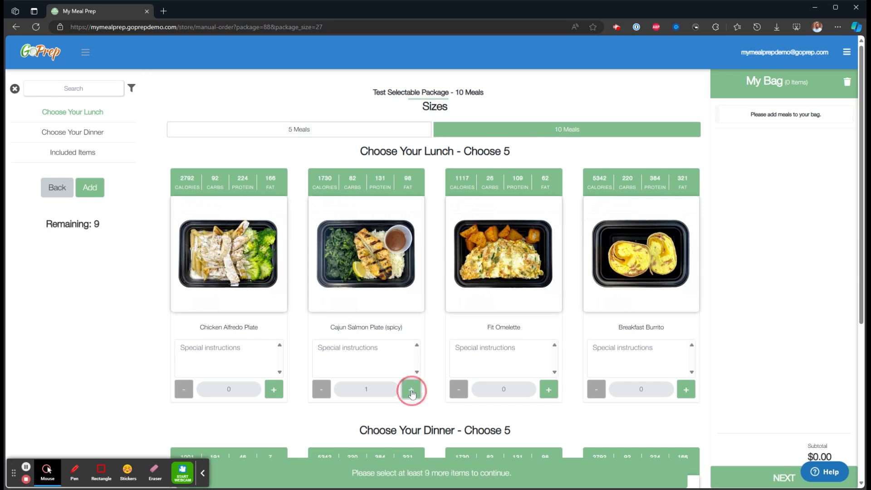
{"action": "left_click", "coordinate": [411, 389]}
{"action": "left_click", "coordinate": [411, 389]}
{"action": "left_click", "coordinate": [411, 389]}
{"action": "left_click", "coordinate": [412, 389]}
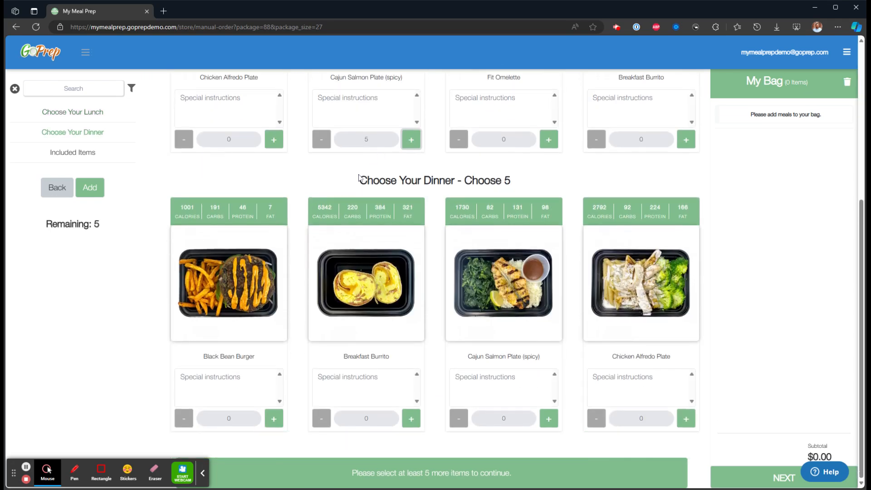
Choose 5 Cajun Salmon Plates (spicy) for the "Choose Your Dinner" component and add the package to the bag.
{"action": "left_click_drag", "start_coordinate": [358, 178], "coordinate": [540, 174]}
{"action": "left_click", "coordinate": [549, 418]}
{"action": "left_click", "coordinate": [549, 419]}
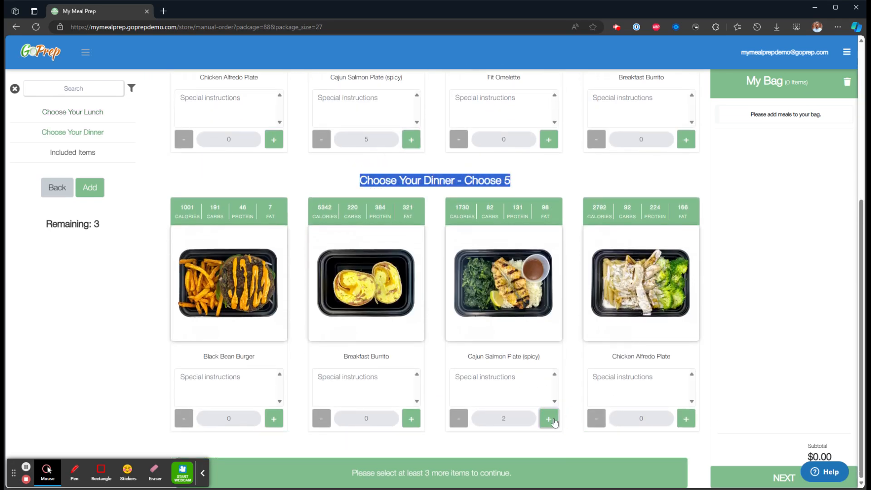
{"action": "left_click", "coordinate": [550, 419]}
{"action": "left_click", "coordinate": [554, 422]}
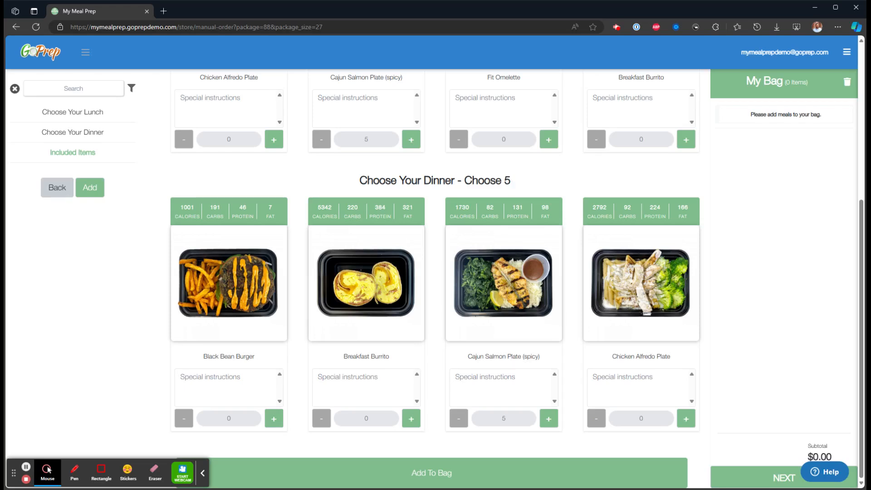
{"action": "scroll", "coordinate": [512, 185], "scroll_direction": "up", "scroll_amount": 5}
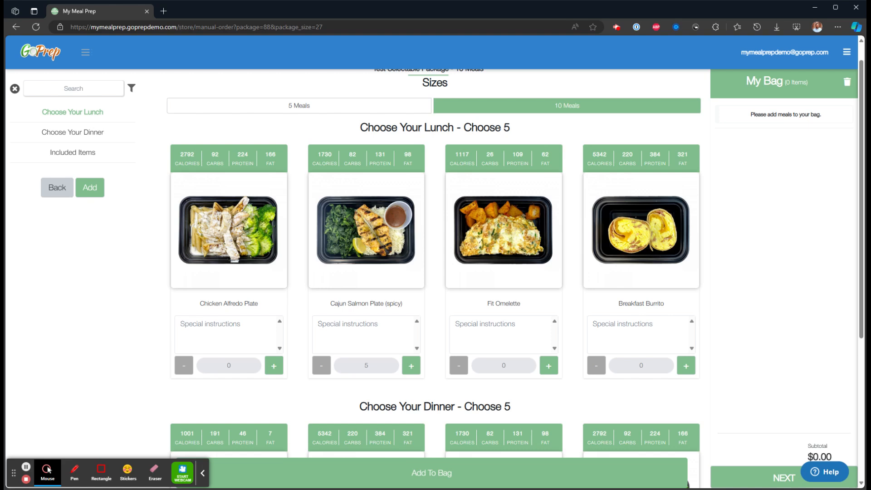
{"action": "left_click", "coordinate": [456, 482]}
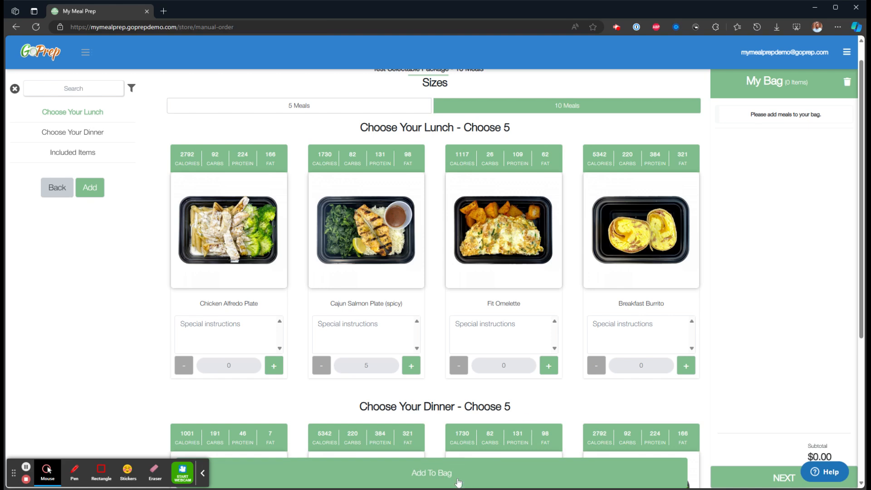